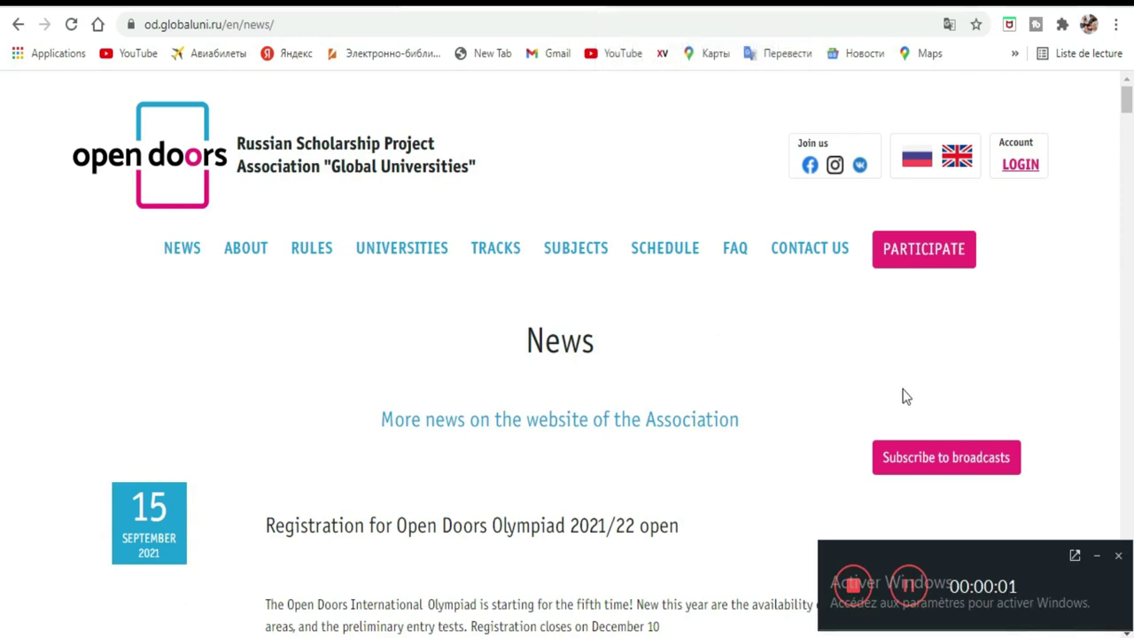
# - Open the SUBJECTS page and scroll past the subject hexagons to the PARTICIPATE! banner
pyautogui.click(1100, 557)
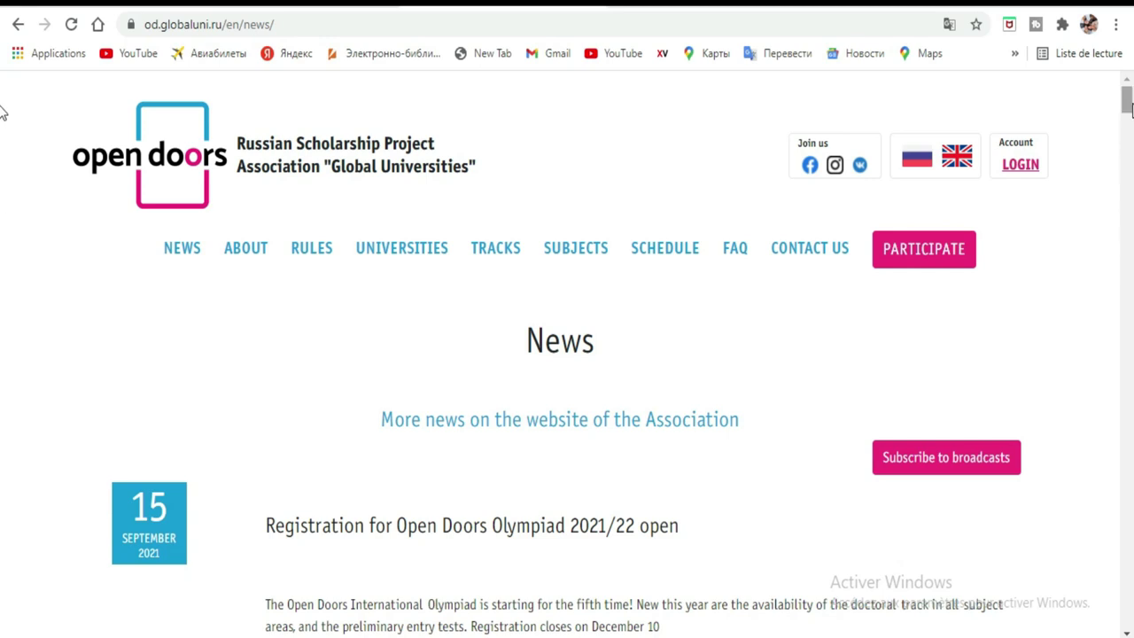
pyautogui.moveTo(1130, 105); pyautogui.dragTo(1130, 126)
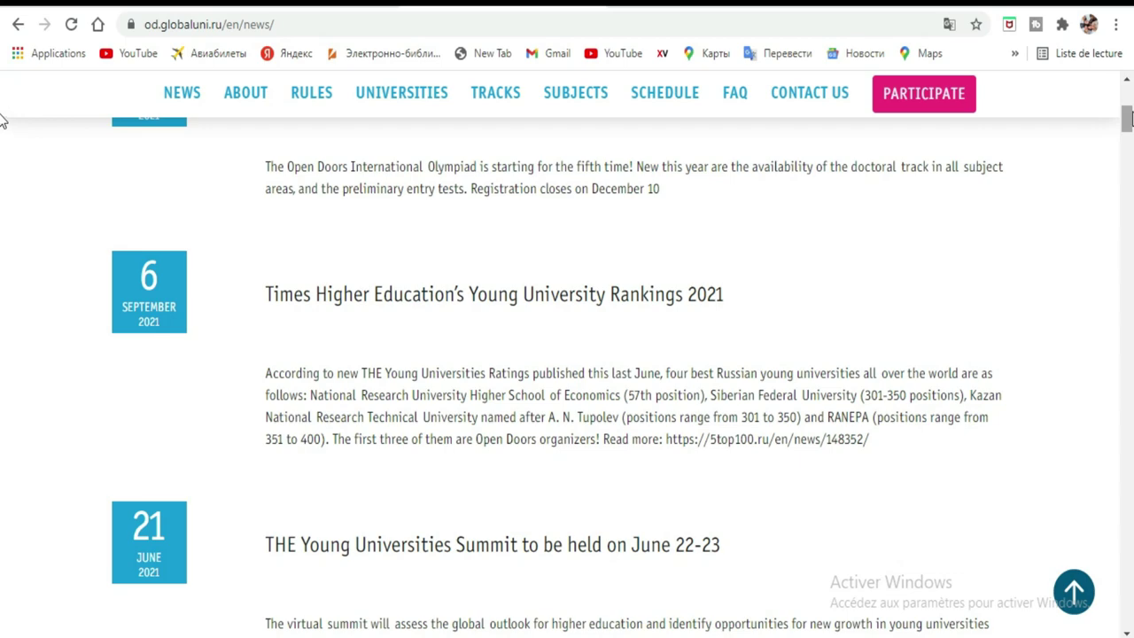
pyautogui.scroll(-15, 1, 106)
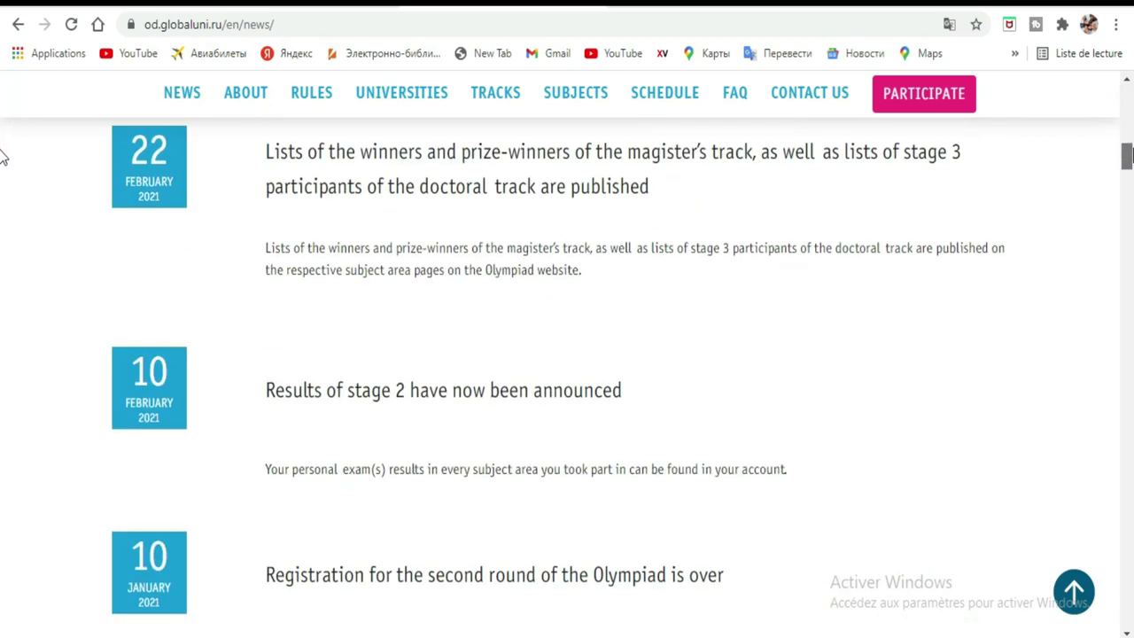
pyautogui.scroll(15, 2, 195)
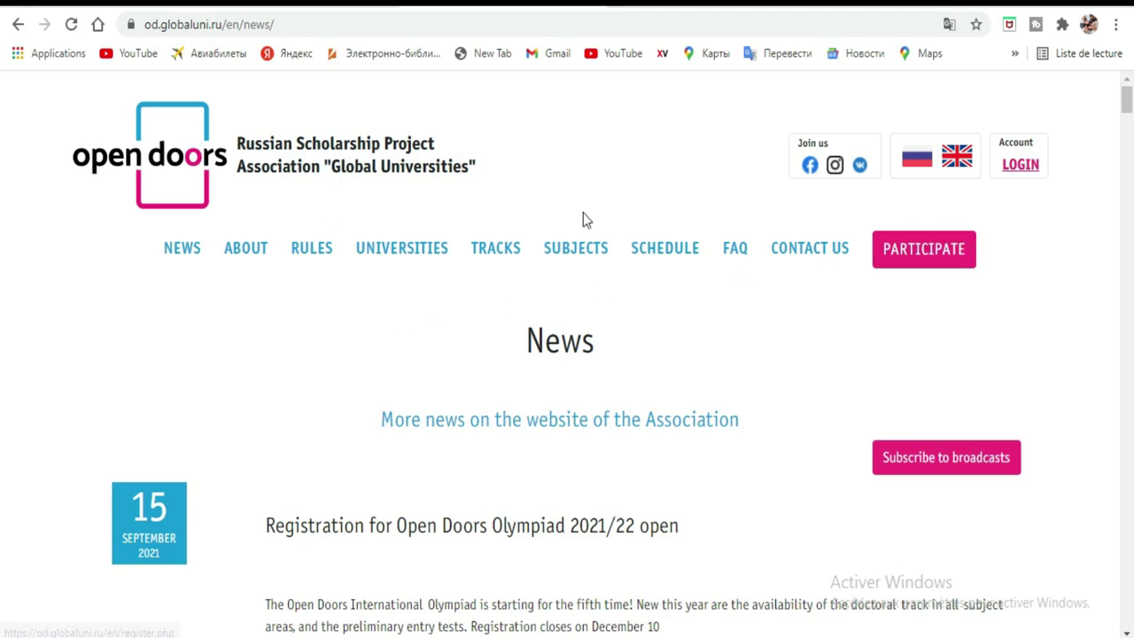
pyautogui.click(585, 255)
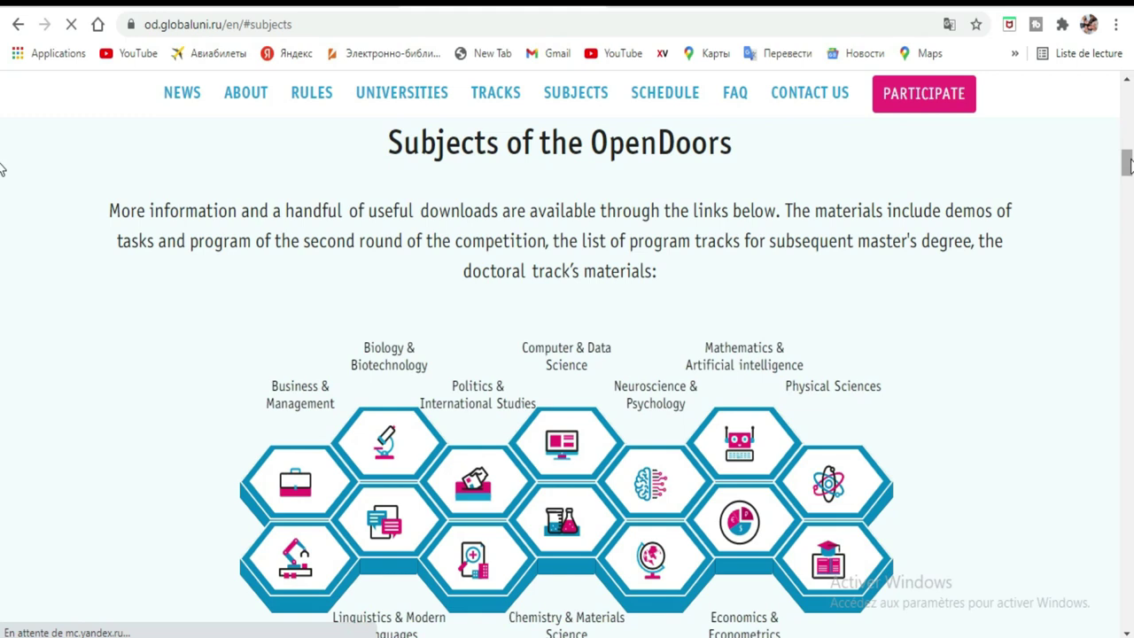
pyautogui.scroll(-1, 1127, 169)
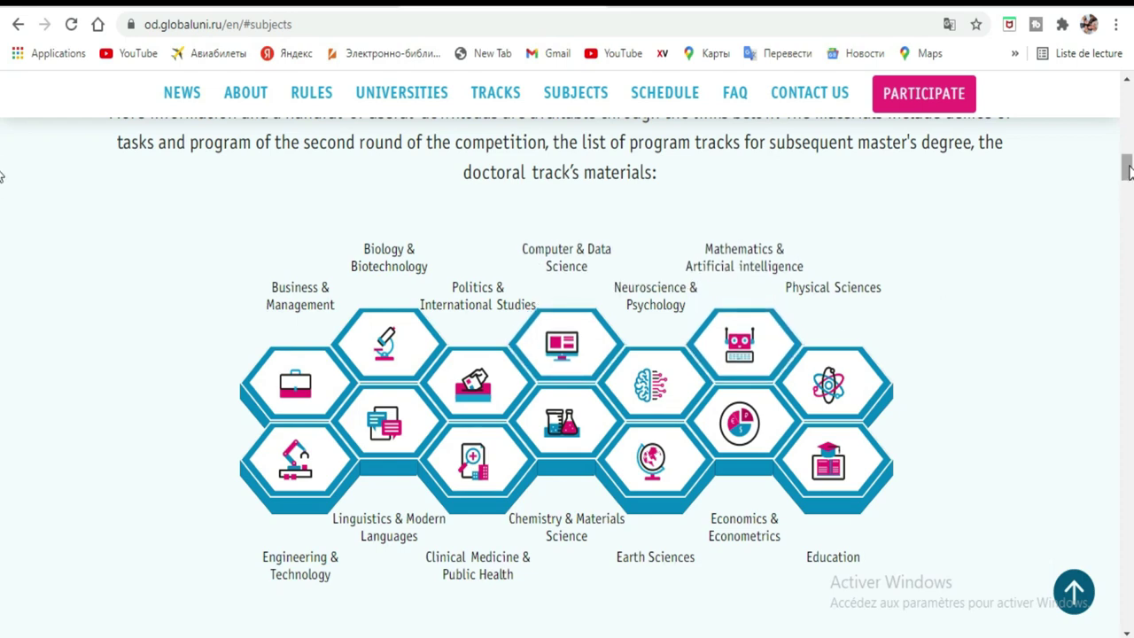
pyautogui.moveTo(1128, 171); pyautogui.dragTo(1128, 105)
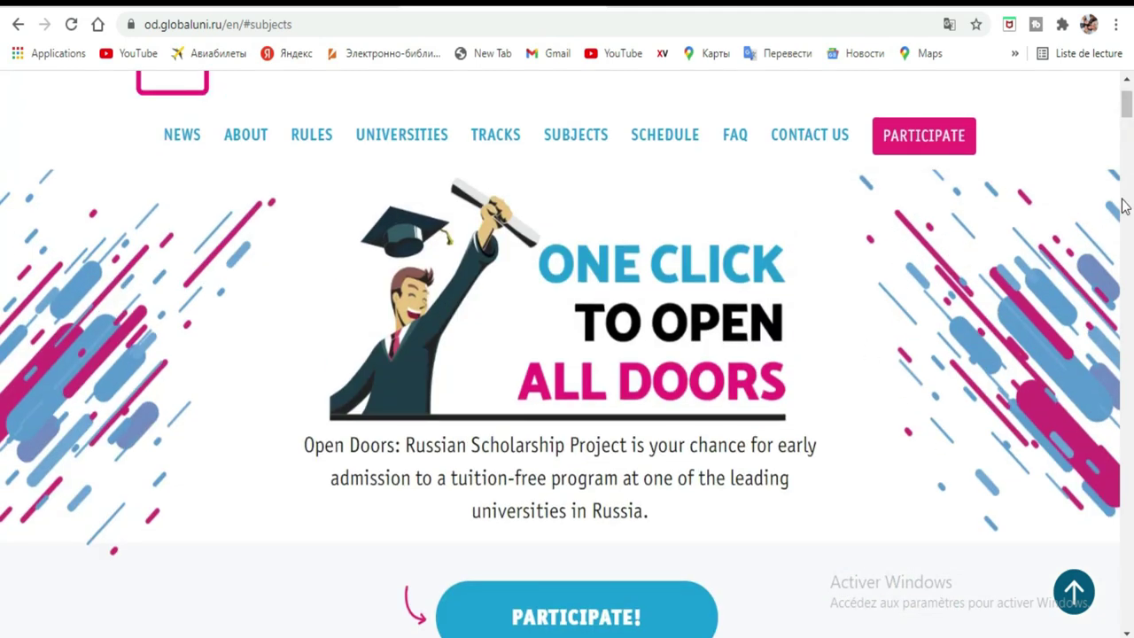
# - Go to the participant sign-up form via PARTICIPATE! and expand the Your language dropdown
pyautogui.click(571, 616)
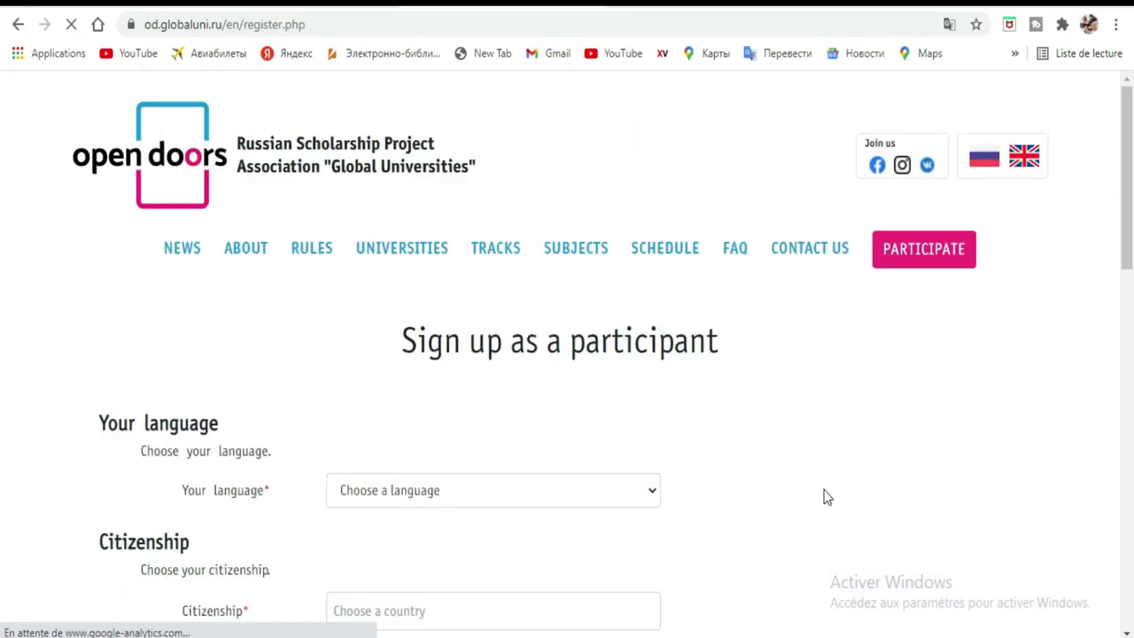
pyautogui.scroll(-3, 2, 177)
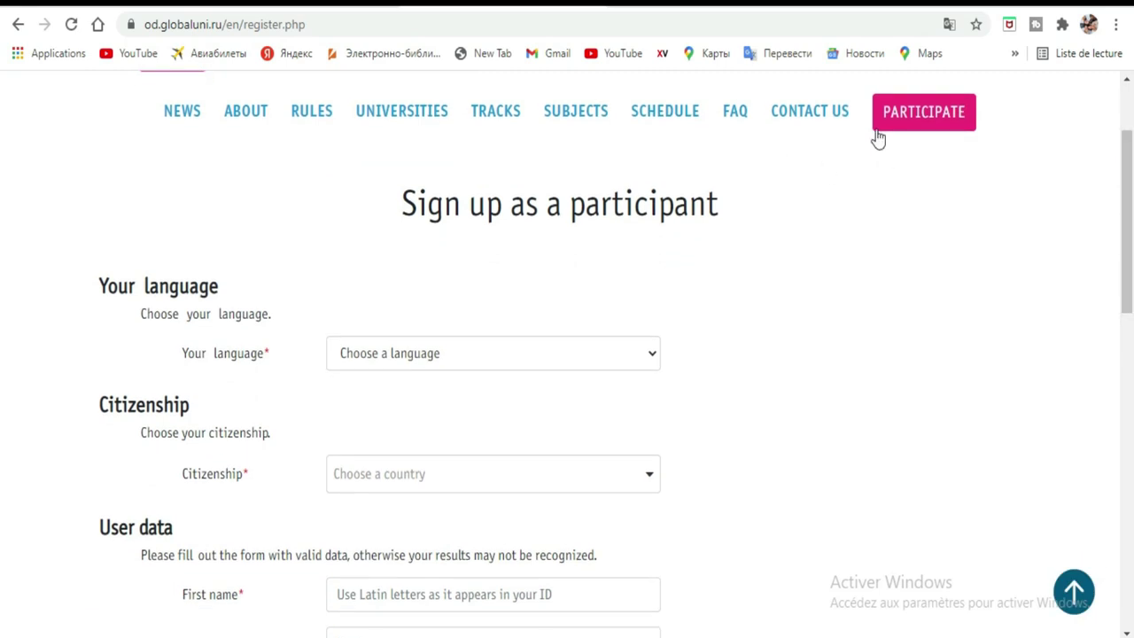
pyautogui.scroll(-1, 3, 177)
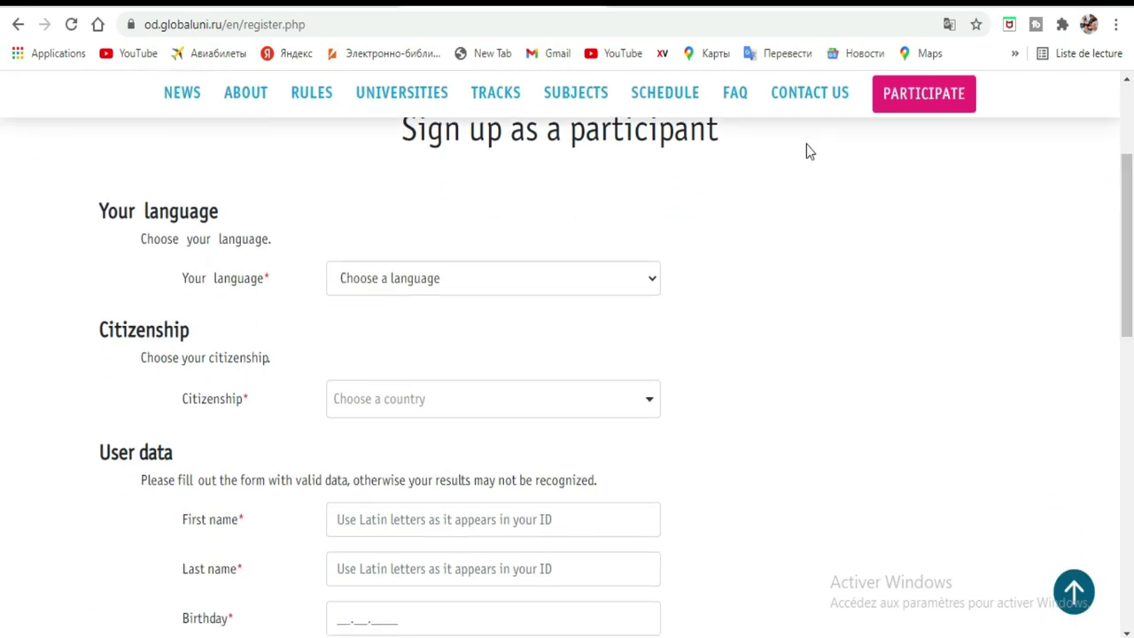
pyautogui.click(650, 281)
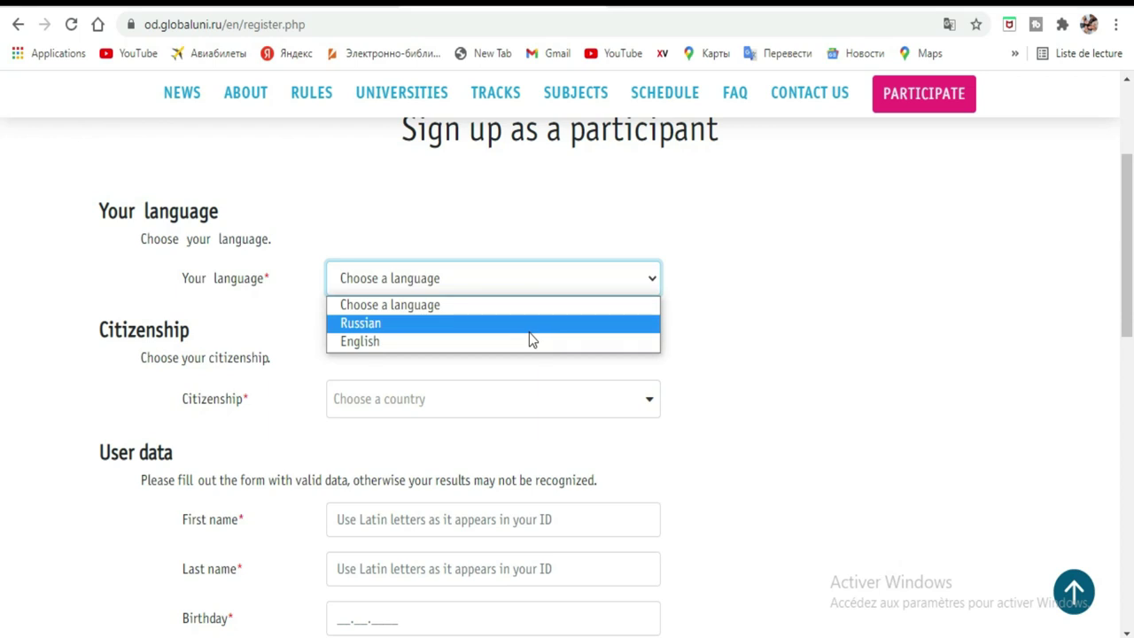
# - Choose Russian as Your language and Côte d`Ivoire from the Citizenship country list
pyautogui.click(362, 327)
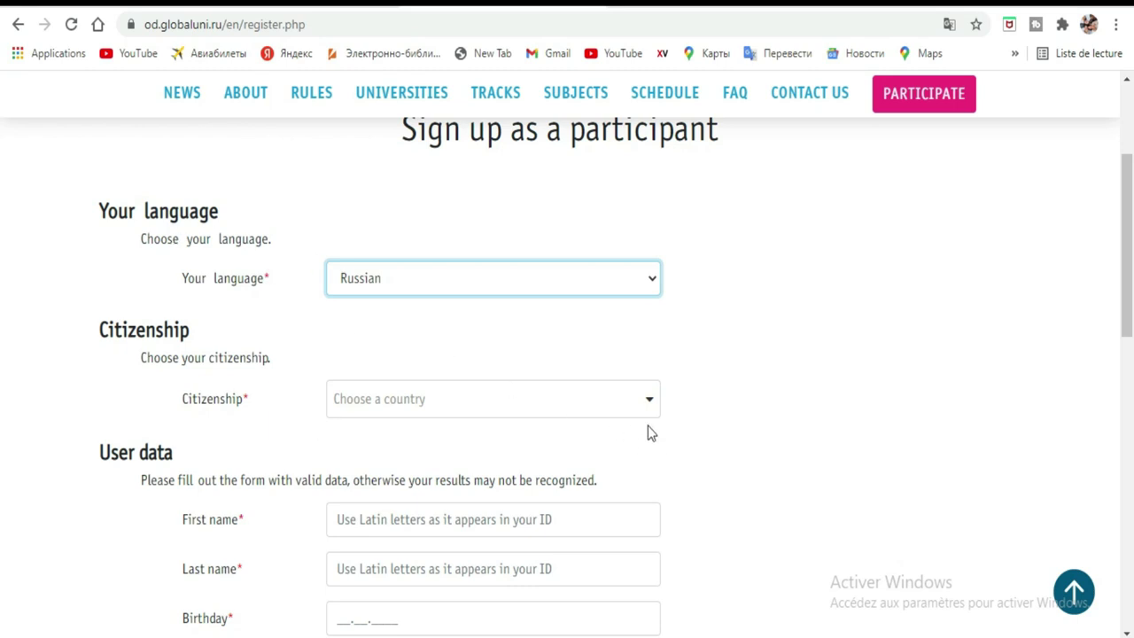
pyautogui.click(649, 401)
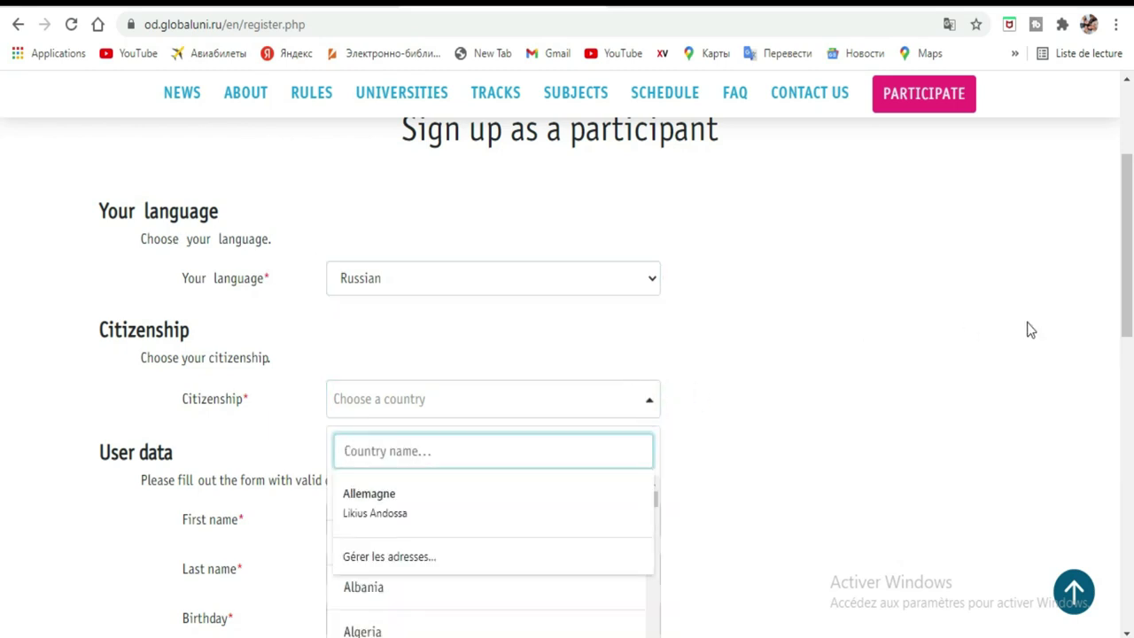
pyautogui.scroll(-4, 2, 257)
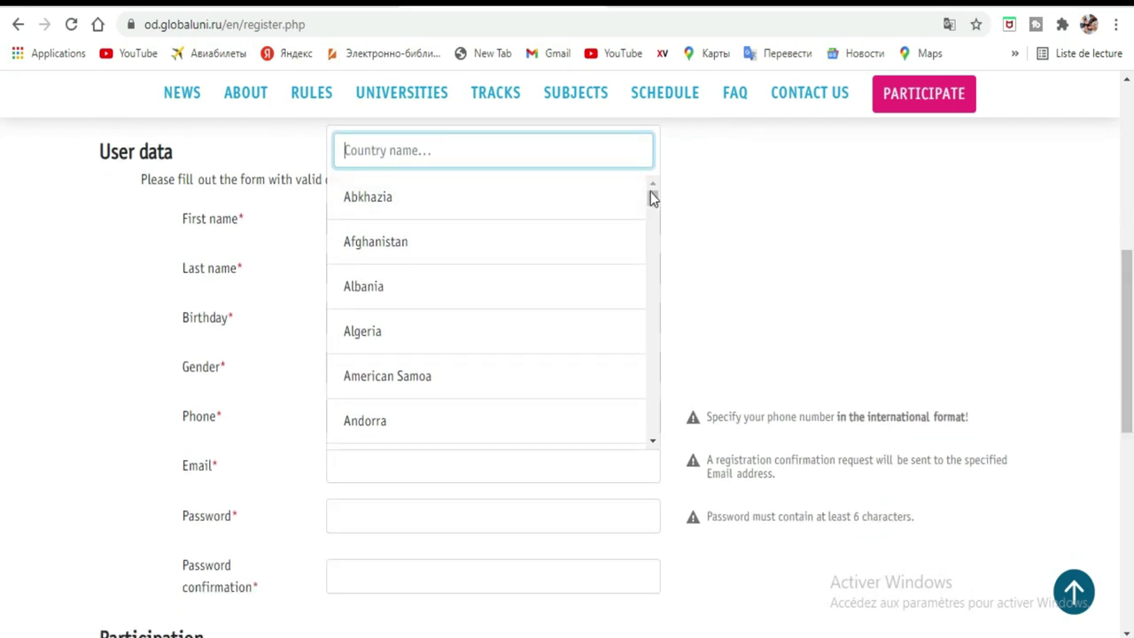
pyautogui.moveTo(652, 204); pyautogui.dragTo(653, 299)
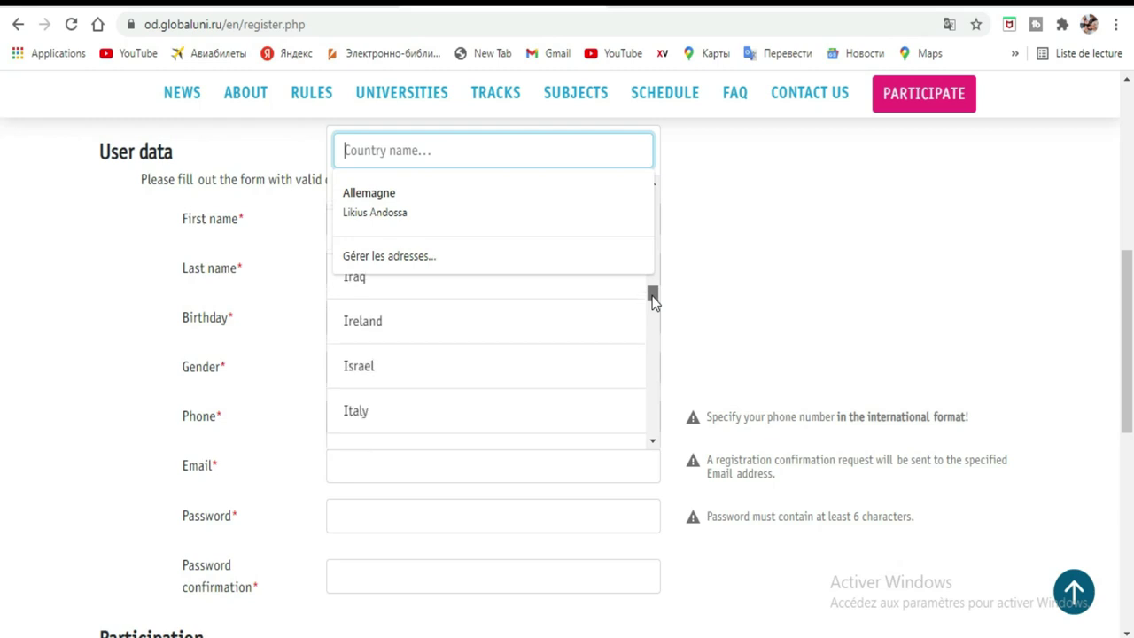
pyautogui.click(652, 441)
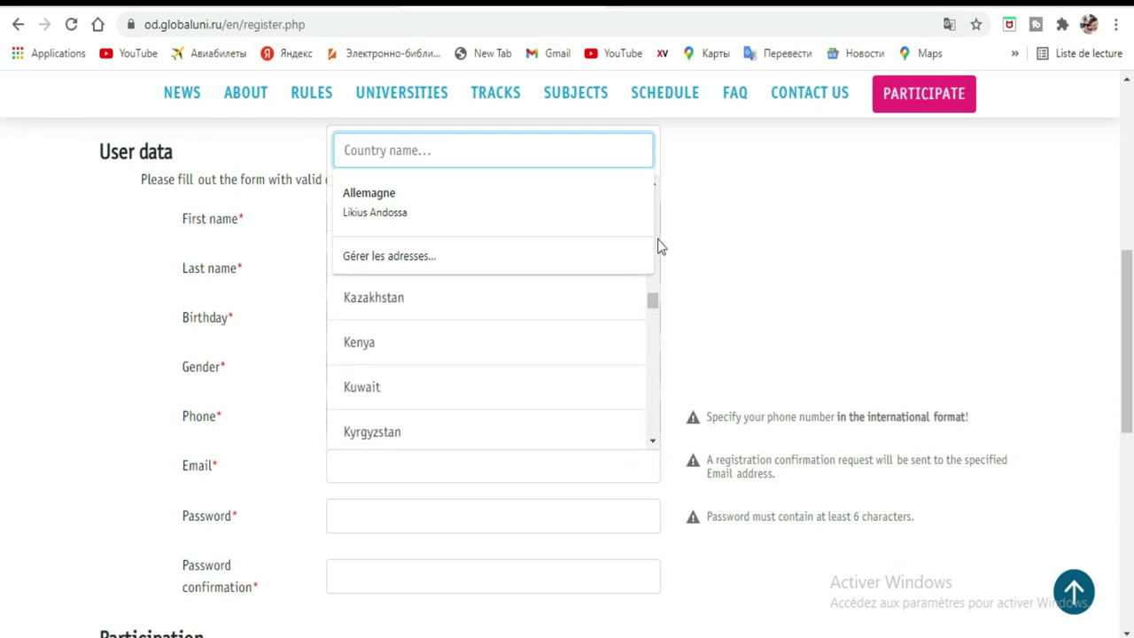
pyautogui.moveTo(656, 304); pyautogui.dragTo(635, 256)
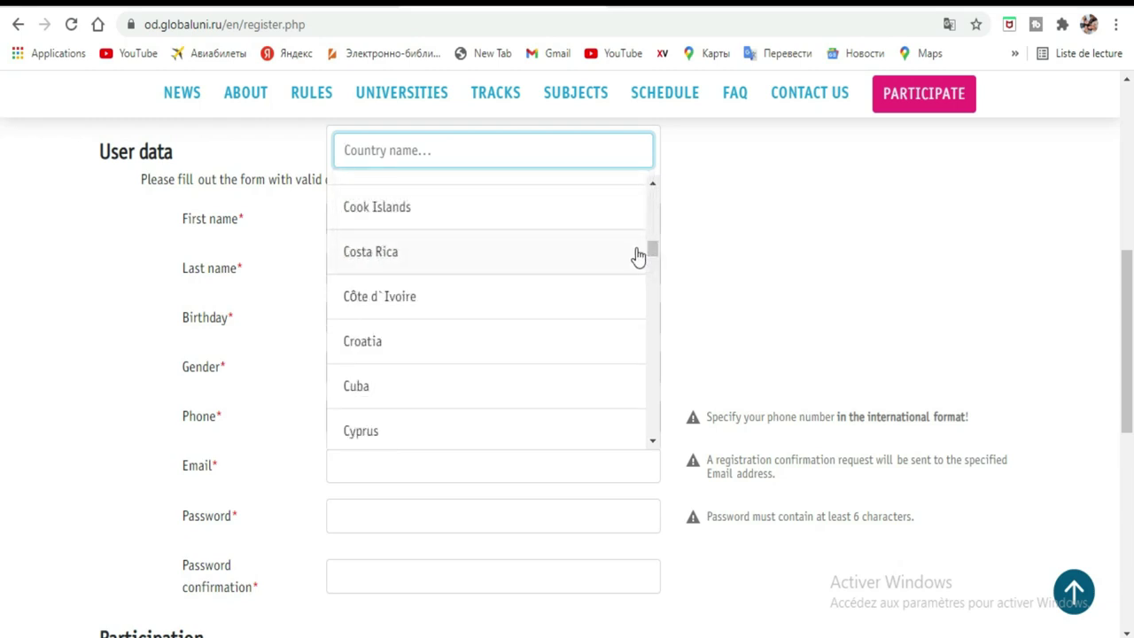
pyautogui.click(474, 298)
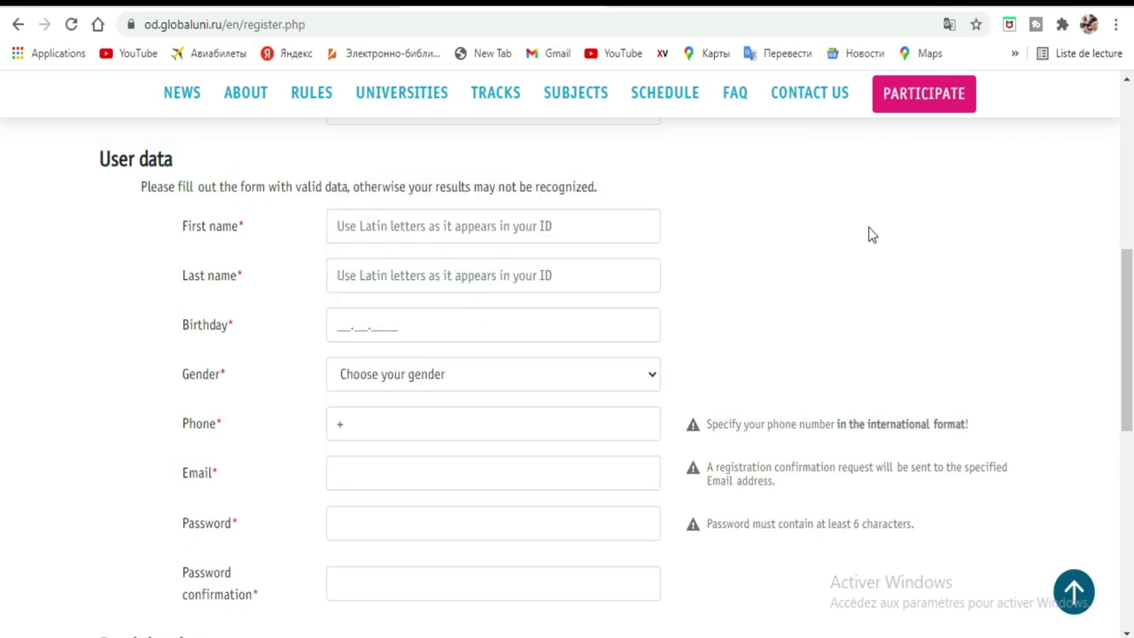
pyautogui.scroll(1, 2, 257)
pyautogui.scroll(2, 2, 226)
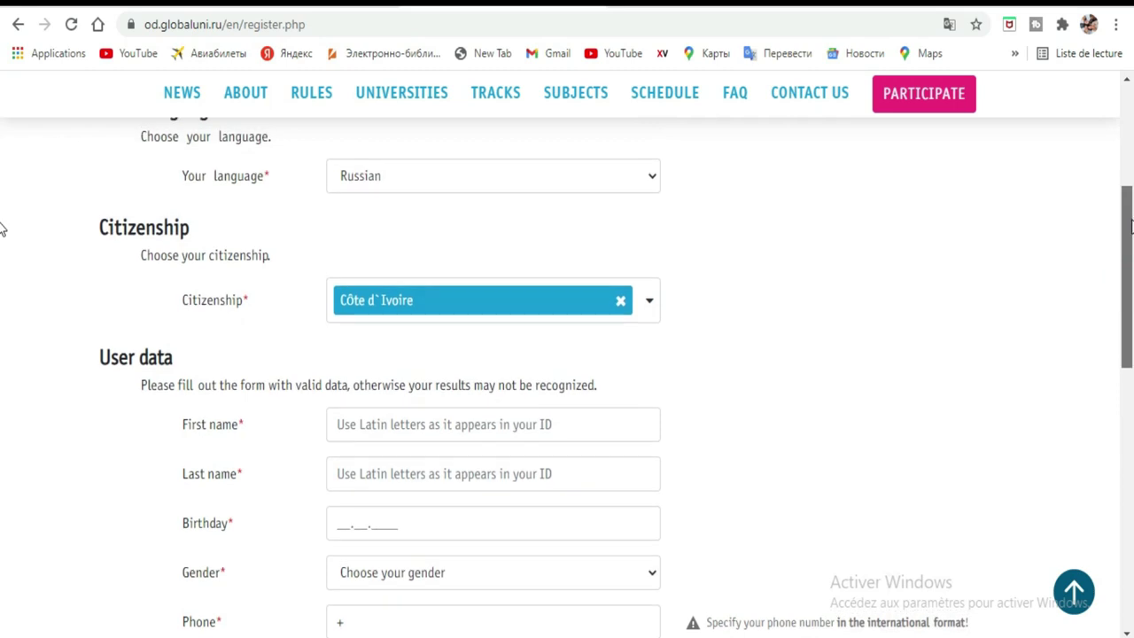
# - Enter the participant's first name in the First name field, dismissing browser suggestions
pyautogui.scroll(-2, 3, 226)
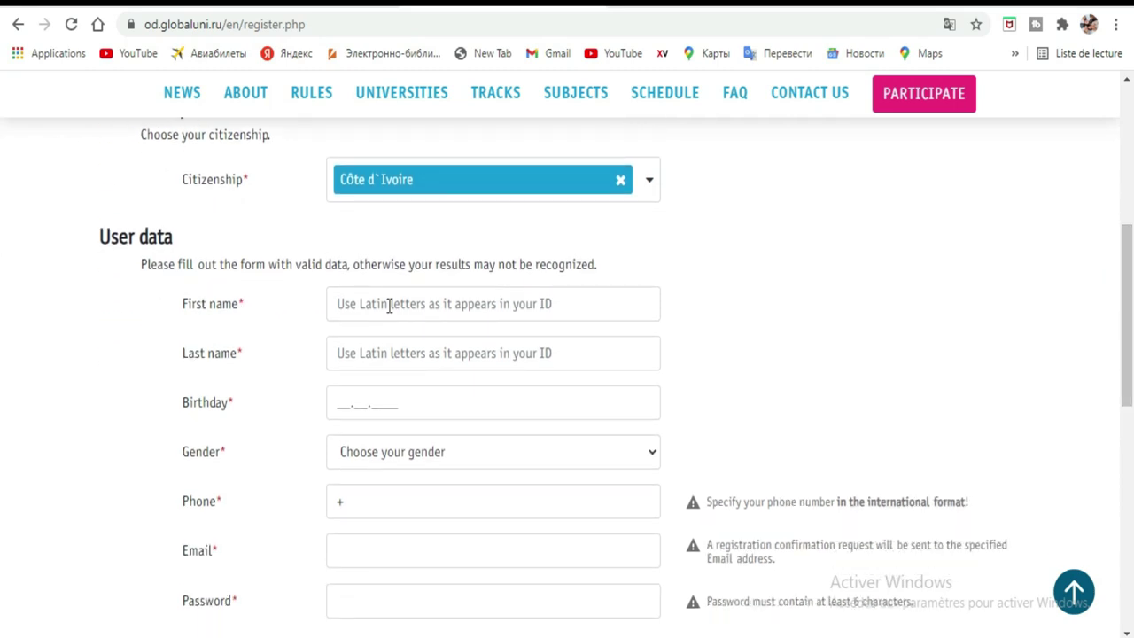
pyautogui.click(445, 307)
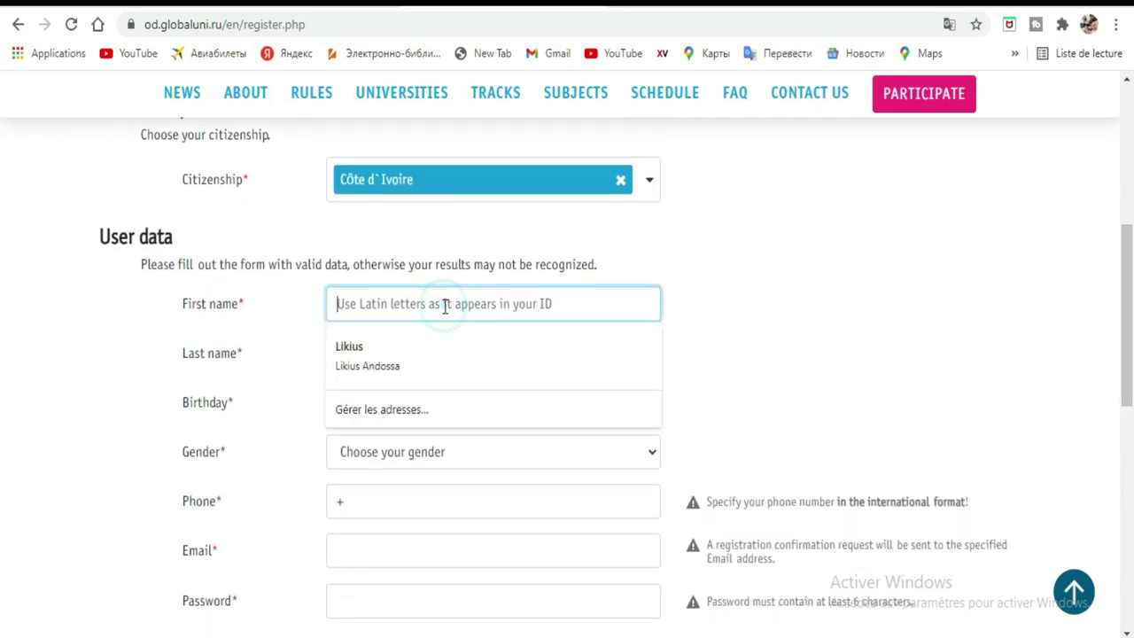
pyautogui.click(722, 324)
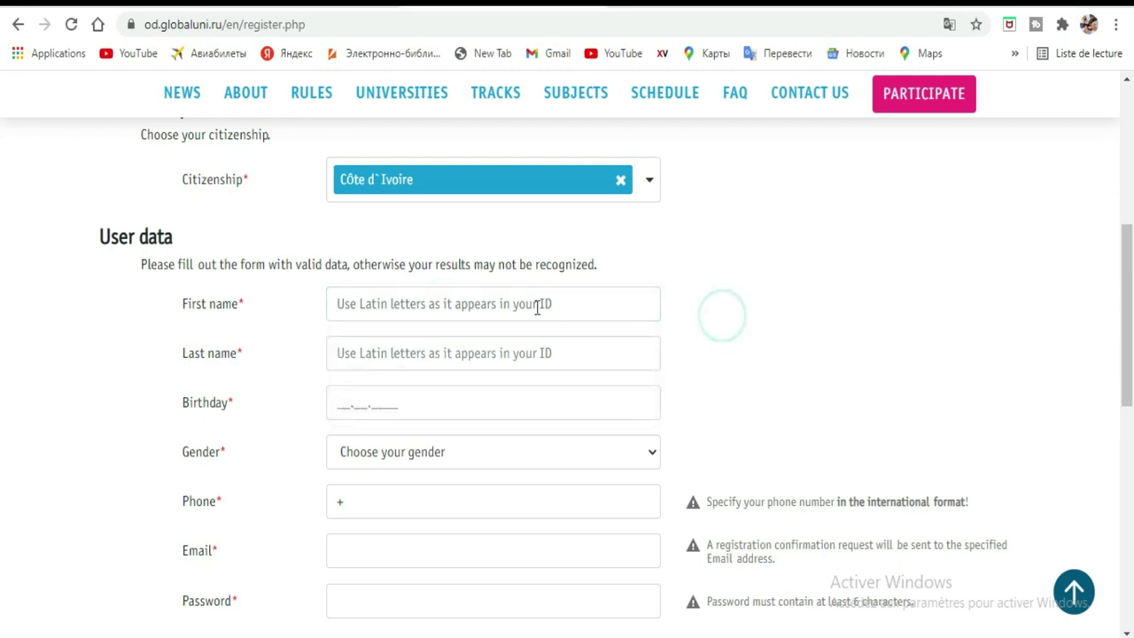
pyautogui.click(535, 304)
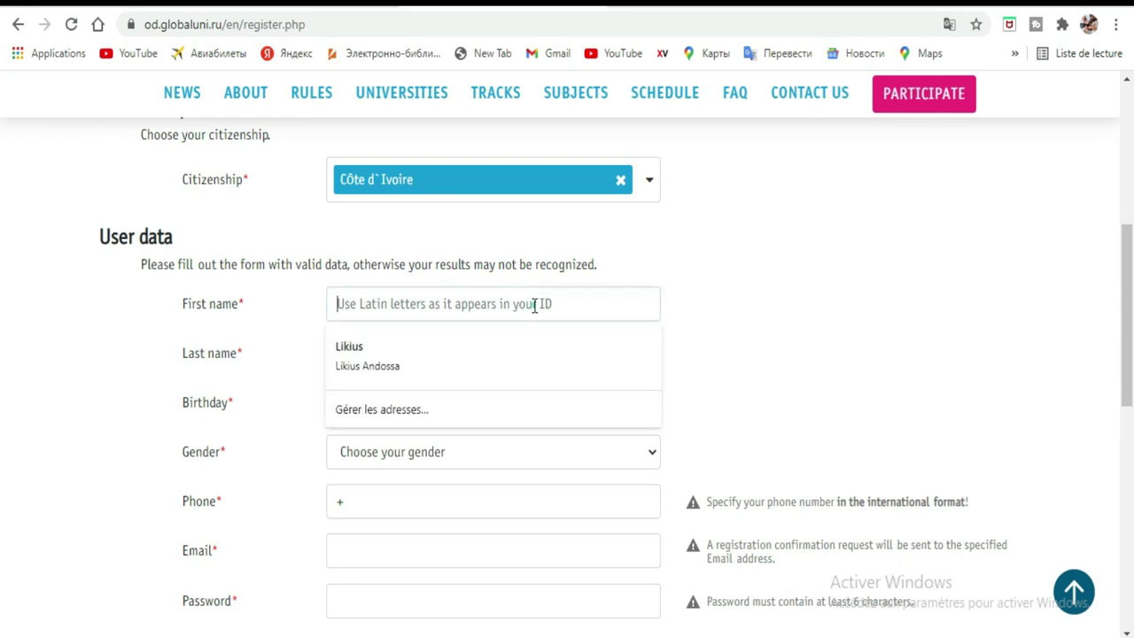
pyautogui.click(787, 362)
pyautogui.click(602, 342)
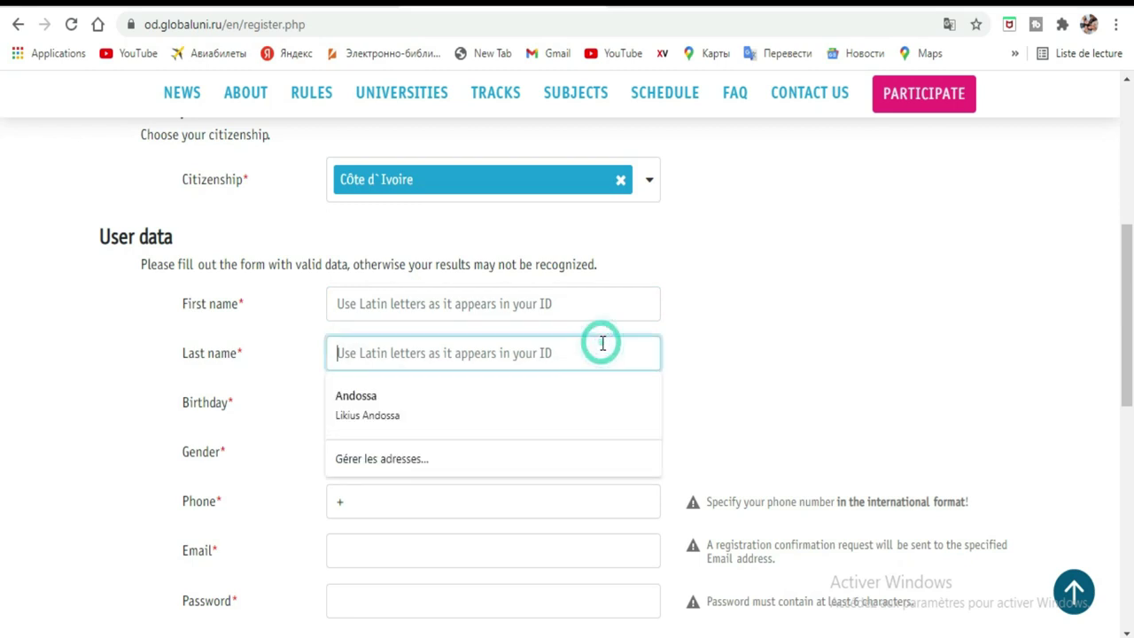
pyautogui.click(538, 302)
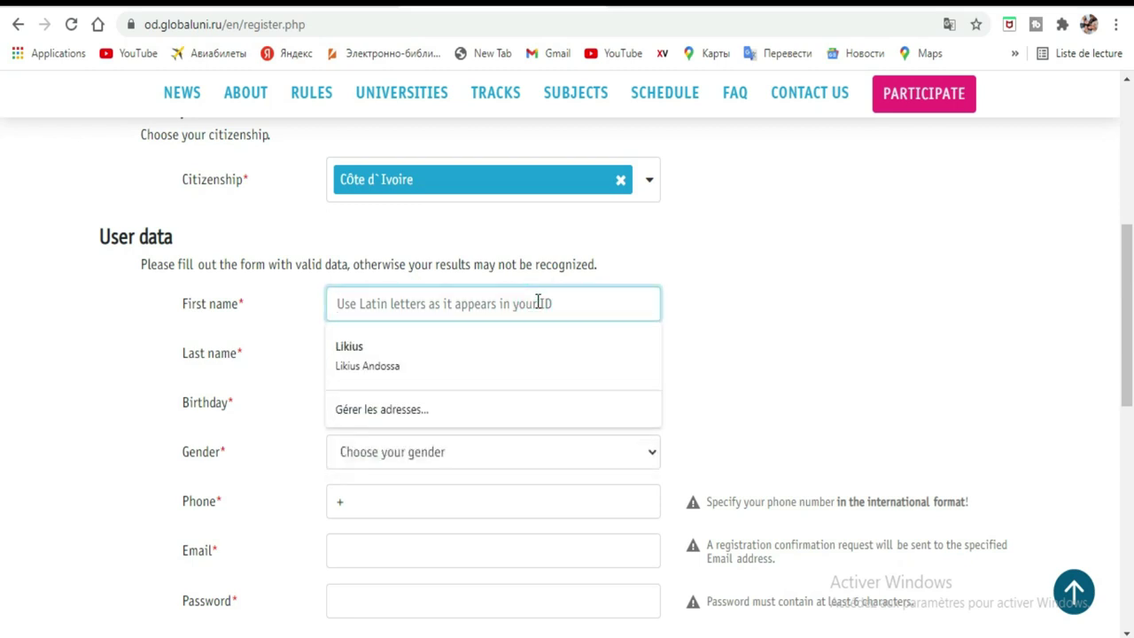
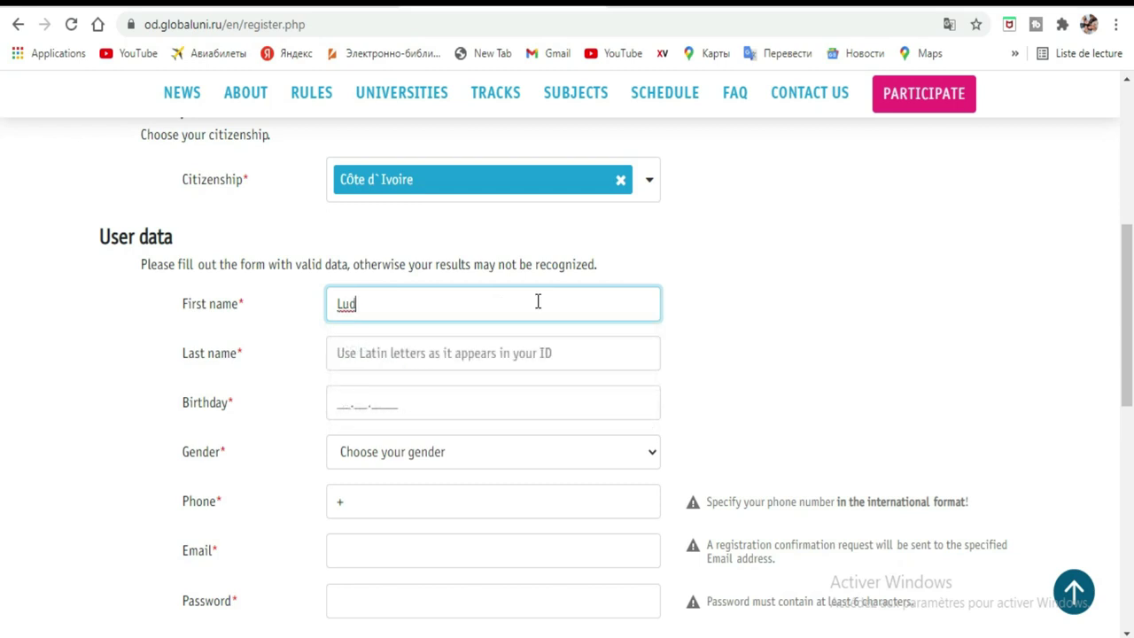
# - Enter the participant's surname in the Last name field, correcting the typos
pyautogui.click(540, 352)
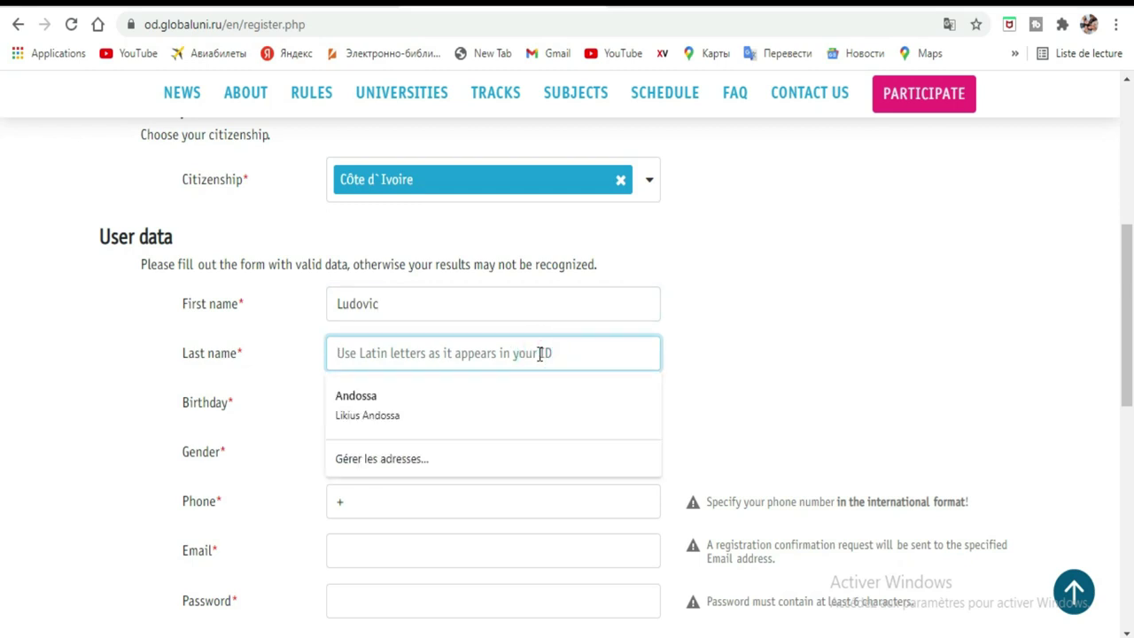
pyautogui.write('G')
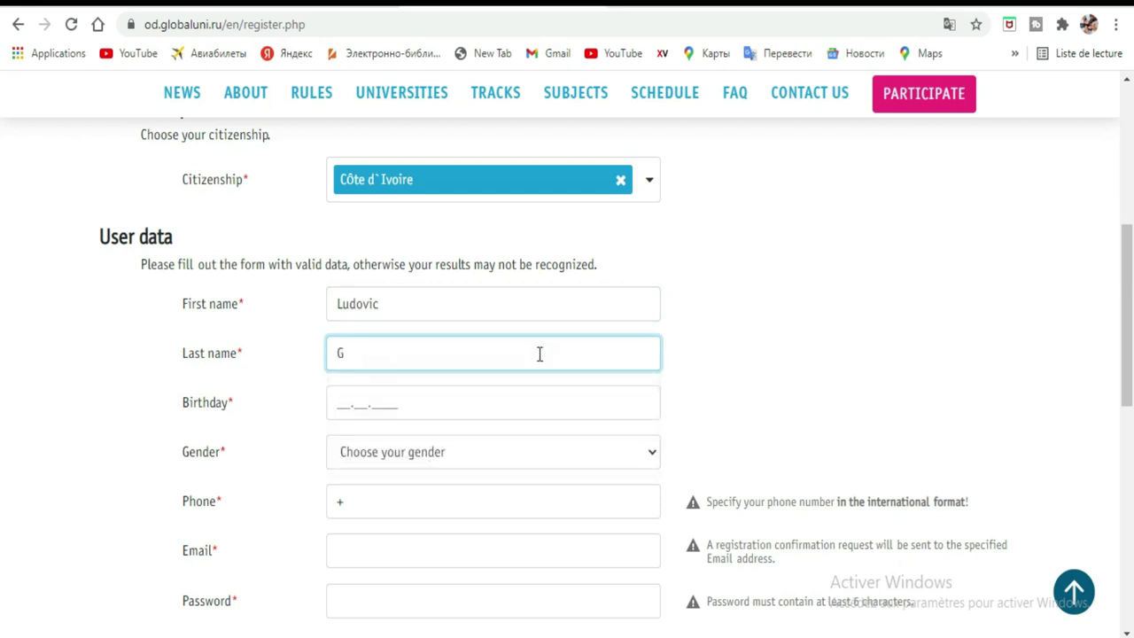
pyautogui.press('BackSpace')
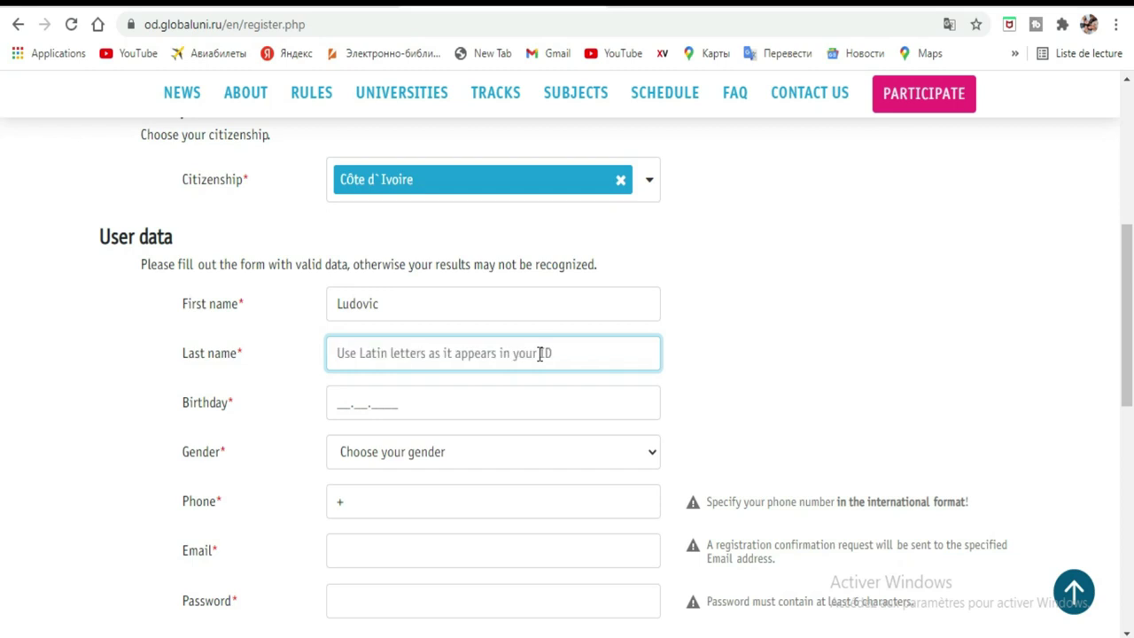
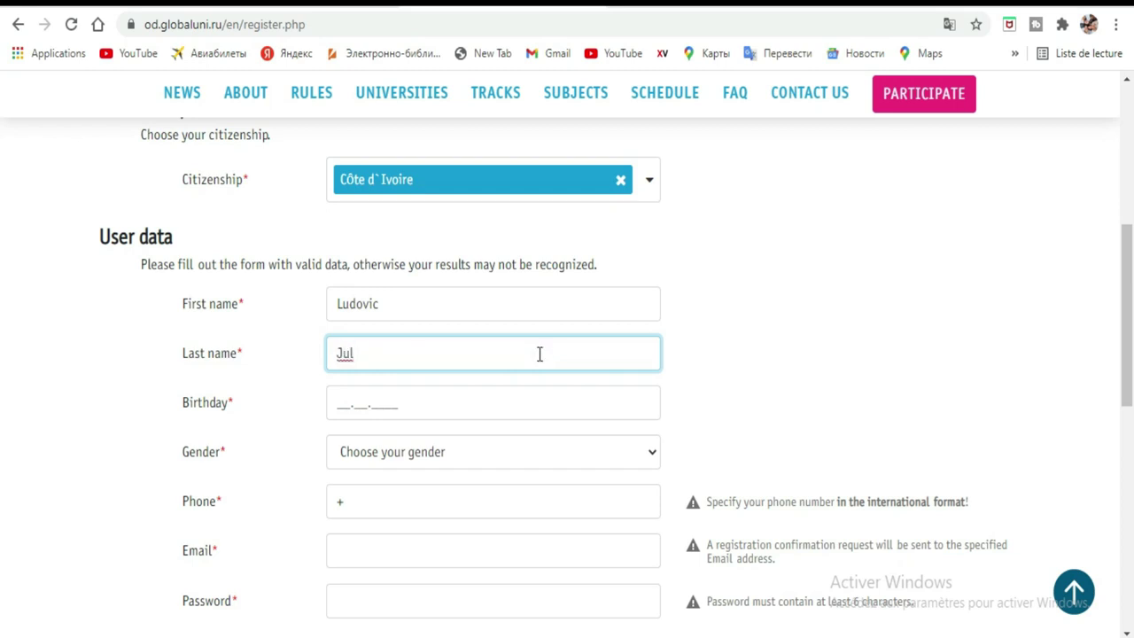
# - Pick 13 February 2002 as the birthday in the date picker
pyautogui.click(346, 404)
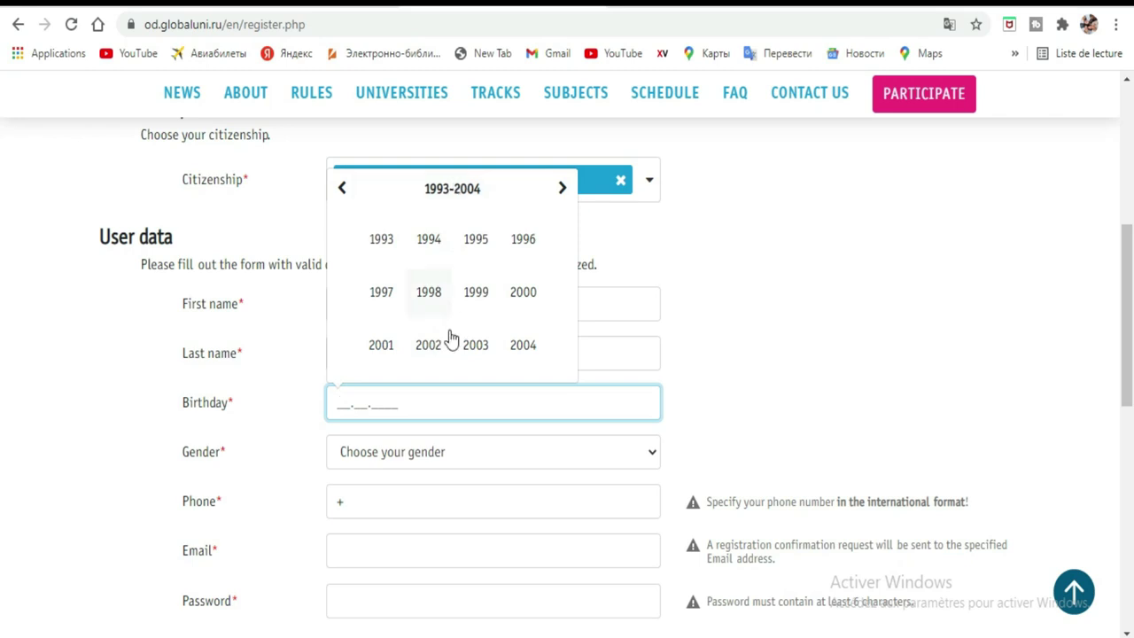
pyautogui.click(430, 345)
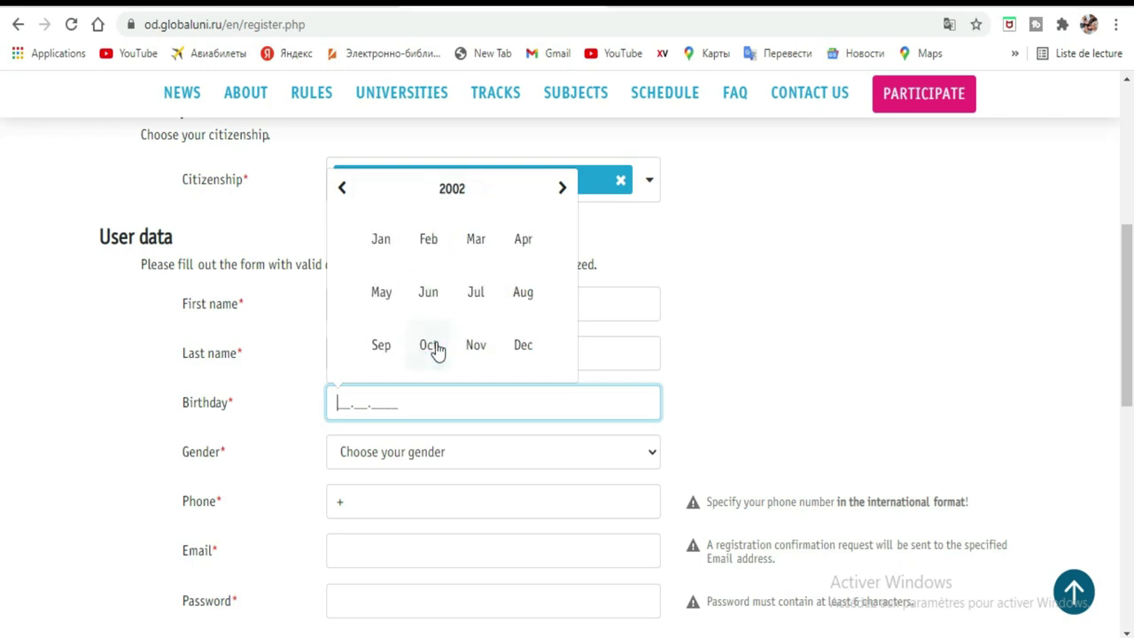
pyautogui.click(434, 248)
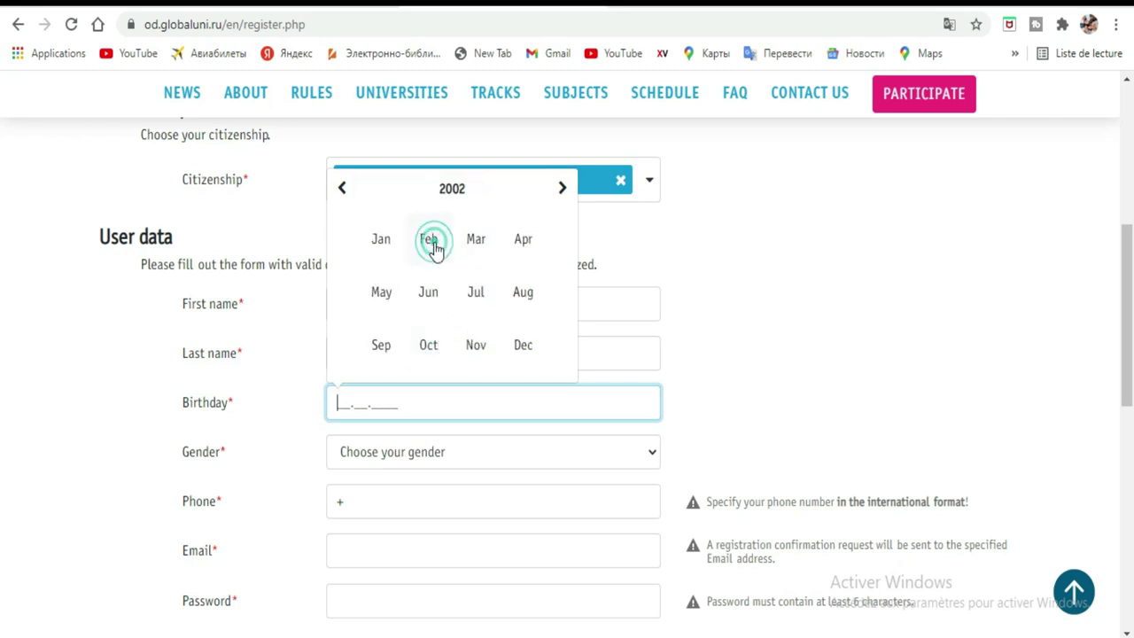
pyautogui.click(451, 264)
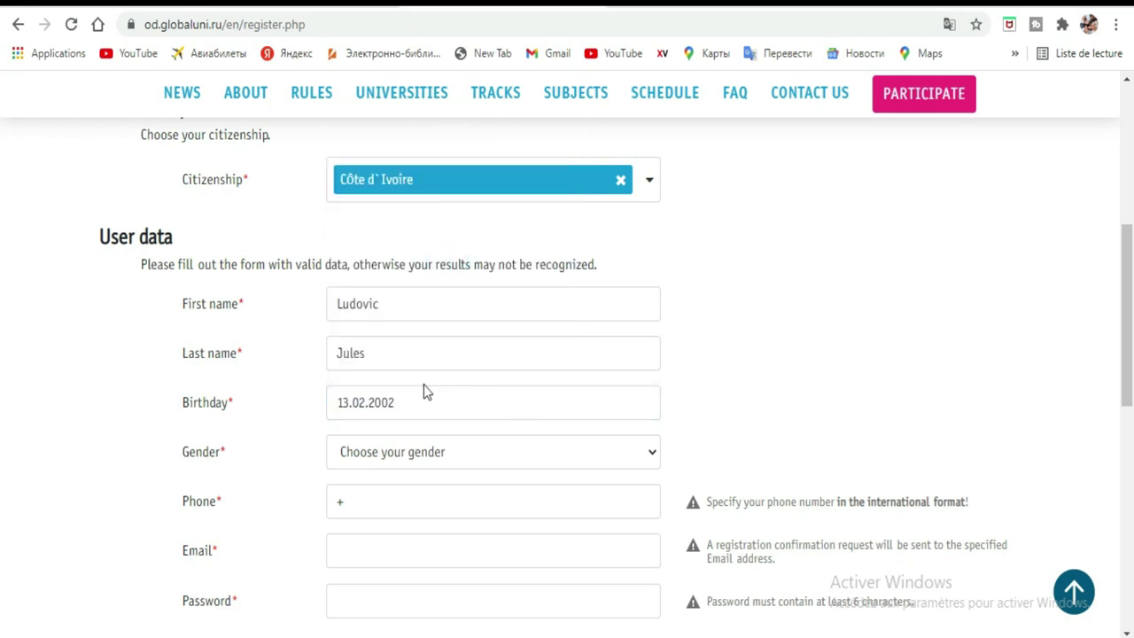
# - Set Gender to Male and enter the participant's phone number with its international country code
pyautogui.click(648, 454)
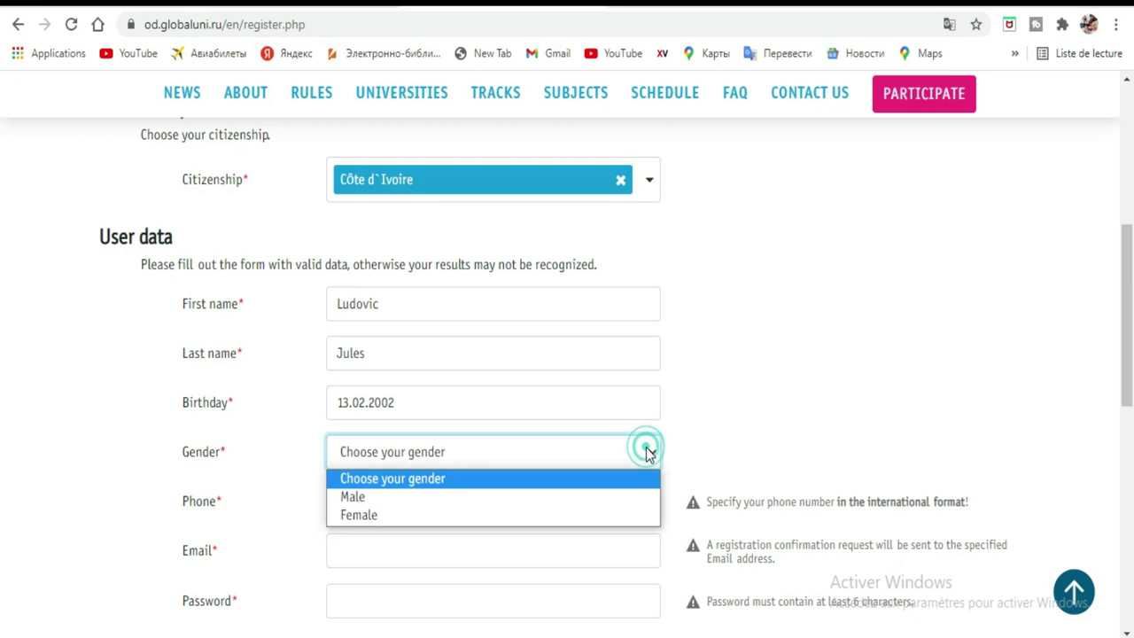
pyautogui.click(459, 504)
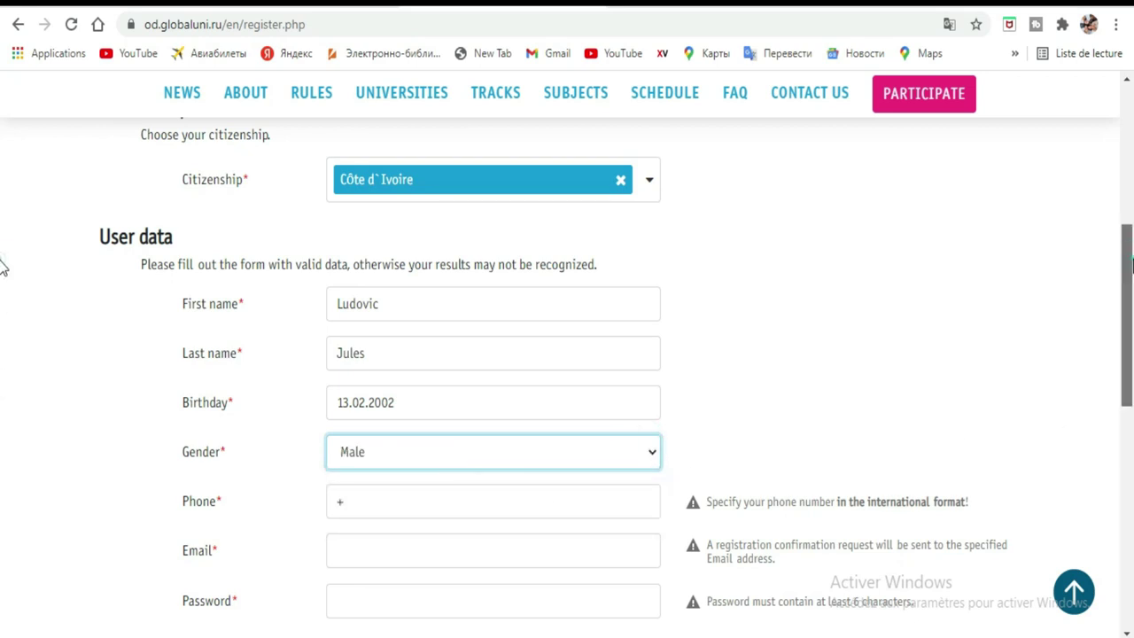
pyautogui.scroll(-2, 3, 319)
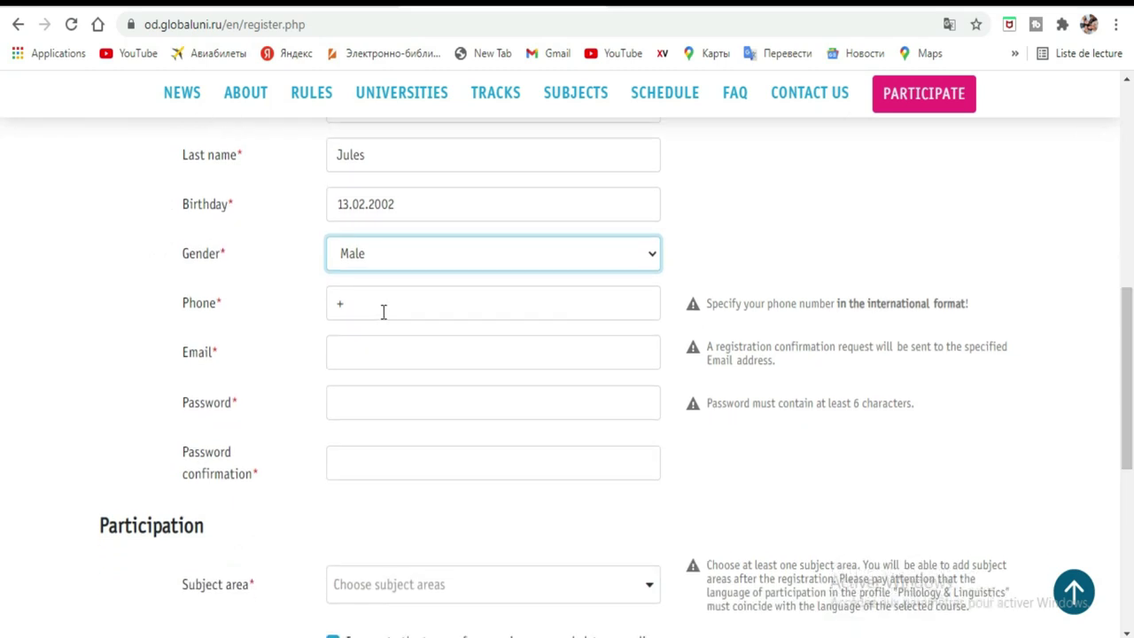
pyautogui.click(382, 310)
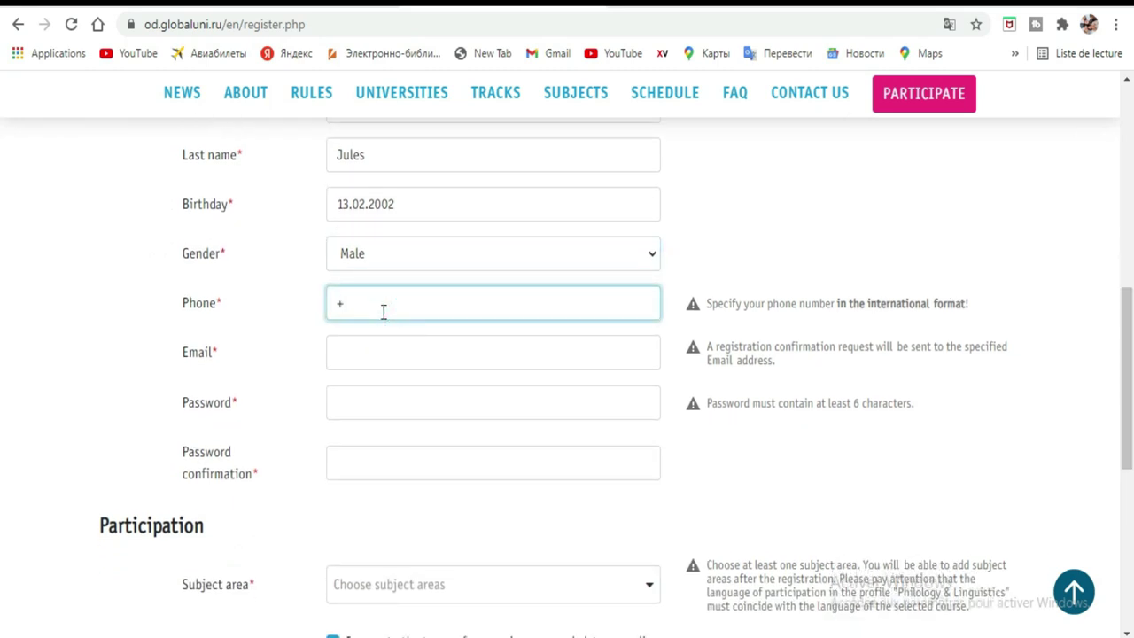
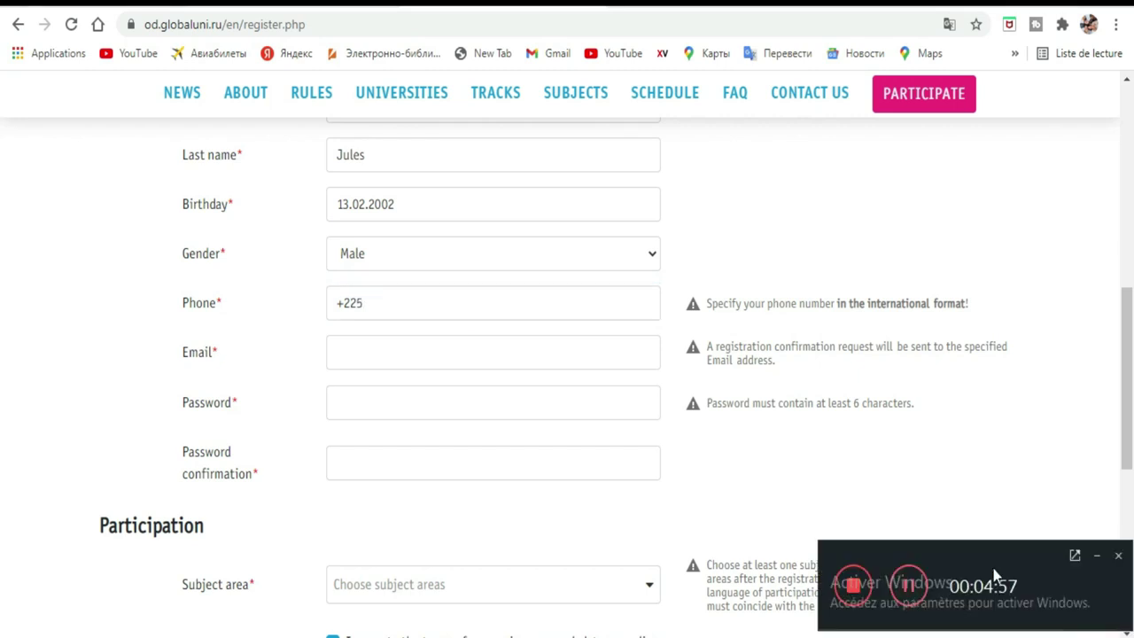
pyautogui.click(1097, 560)
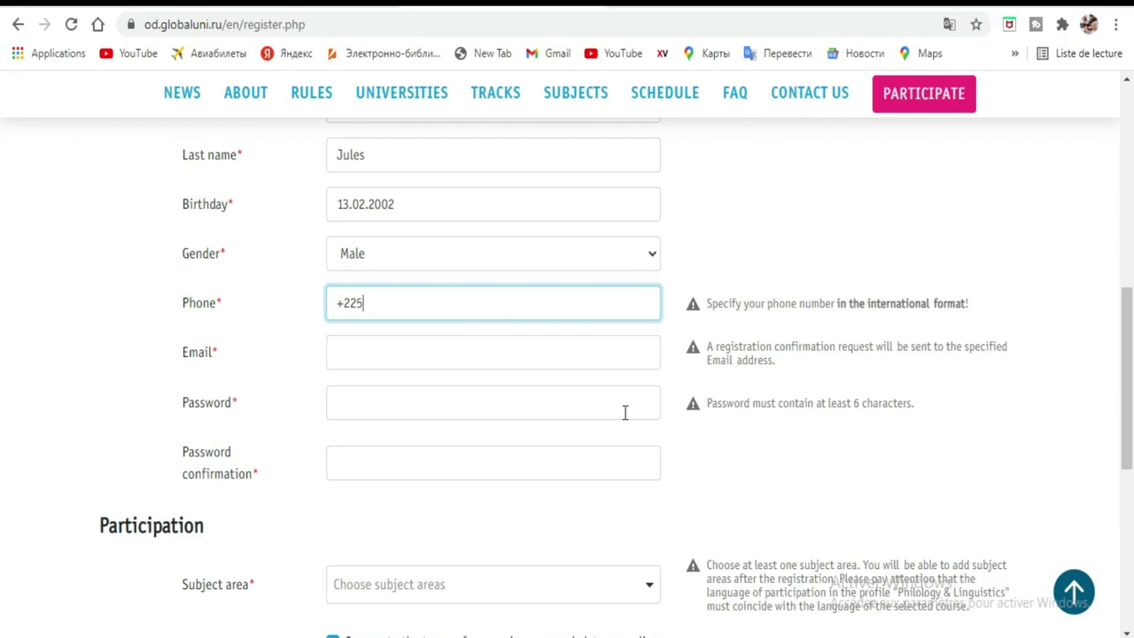
# - Enter the participant's Gmail address in the Email field, closing the accidentally opened Task Manager
pyautogui.click(579, 350)
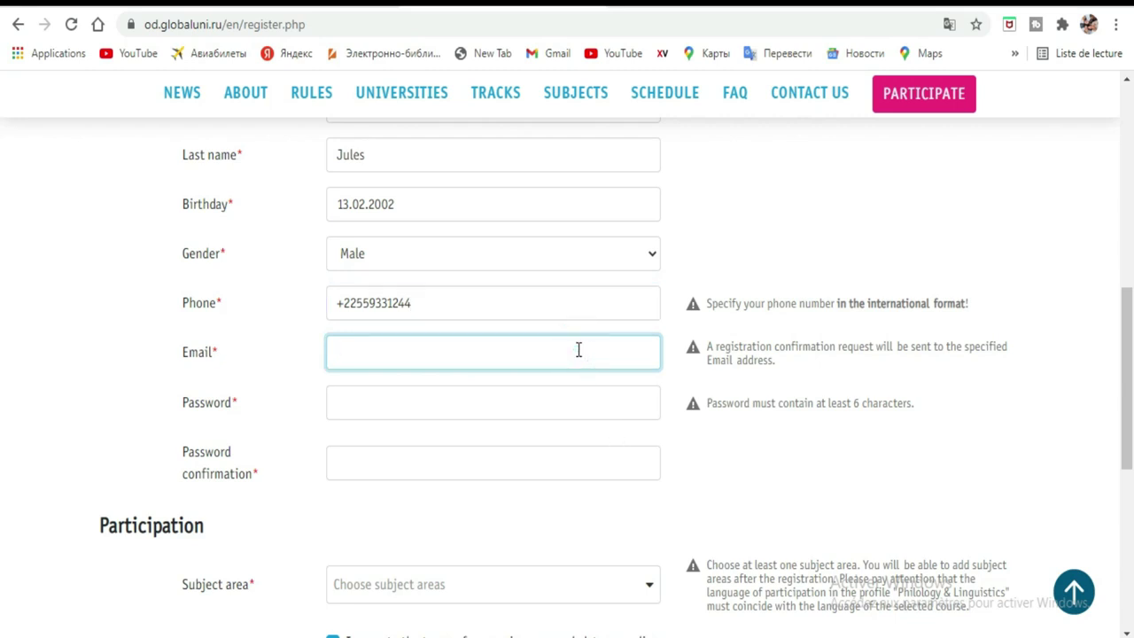
pyautogui.write('MONDE')
pyautogui.press('BackSpace')
pyautogui.press('BackSpace')
pyautogui.press('BackSpace')
pyautogui.press('BackSpace')
pyautogui.press('BackSpace')
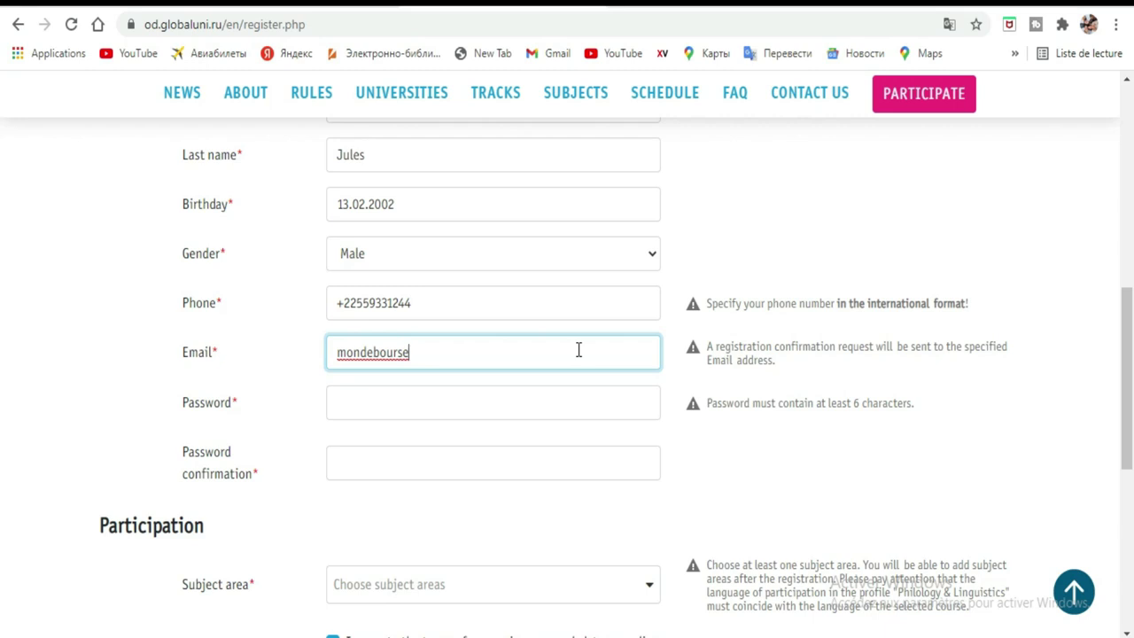
pyautogui.hotkey('shift', 'Escape')
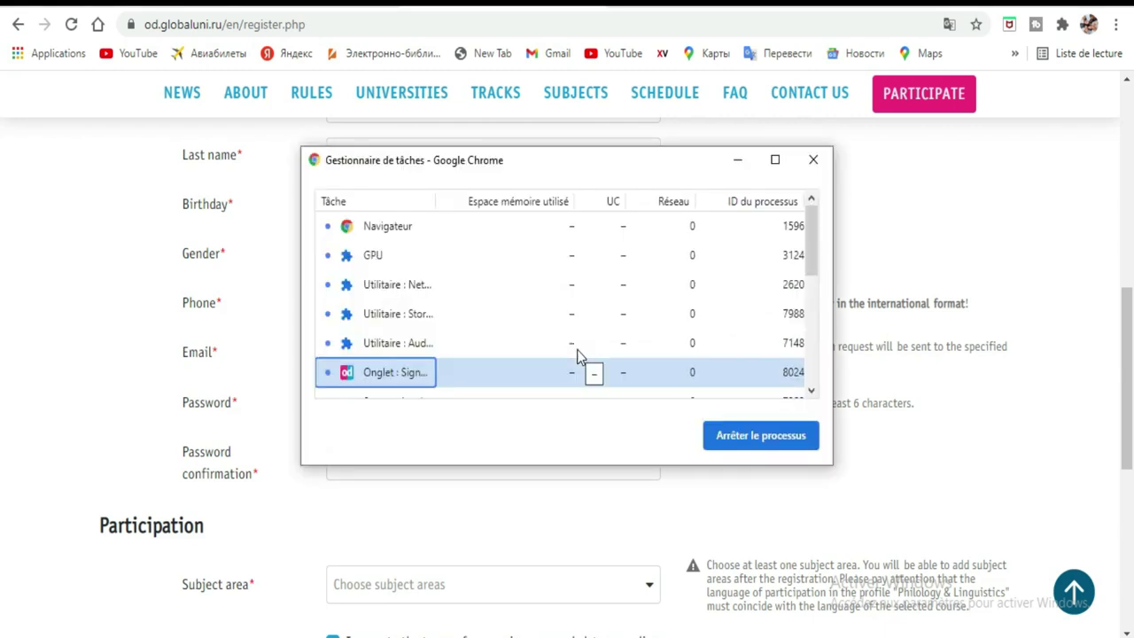
pyautogui.click(810, 163)
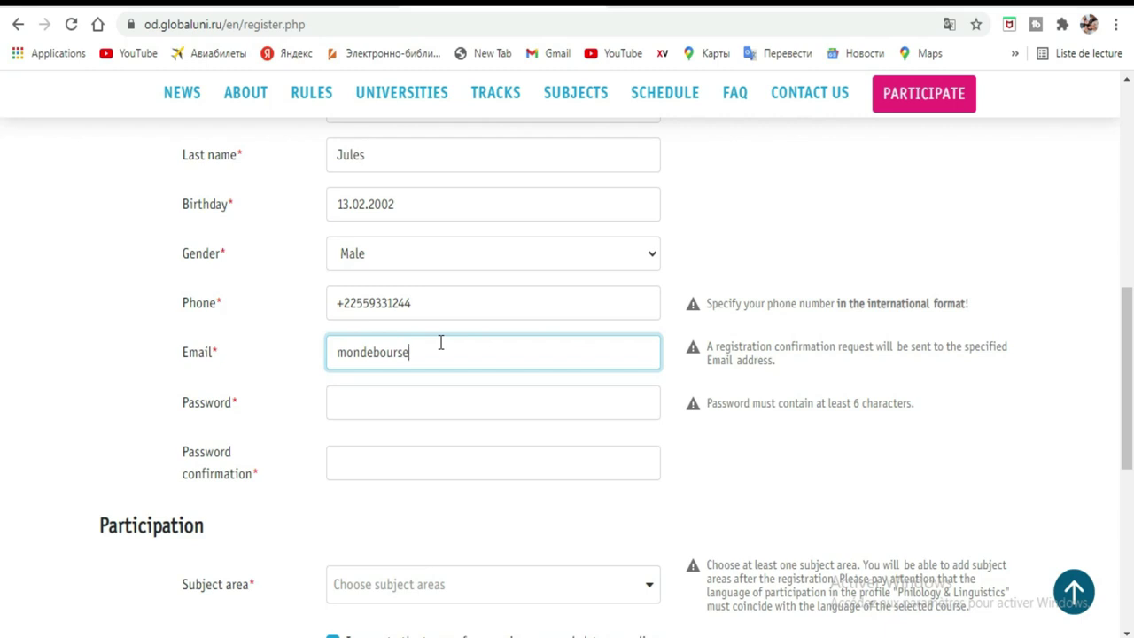
pyautogui.write('@gmail.com')
pyautogui.press('Tab')
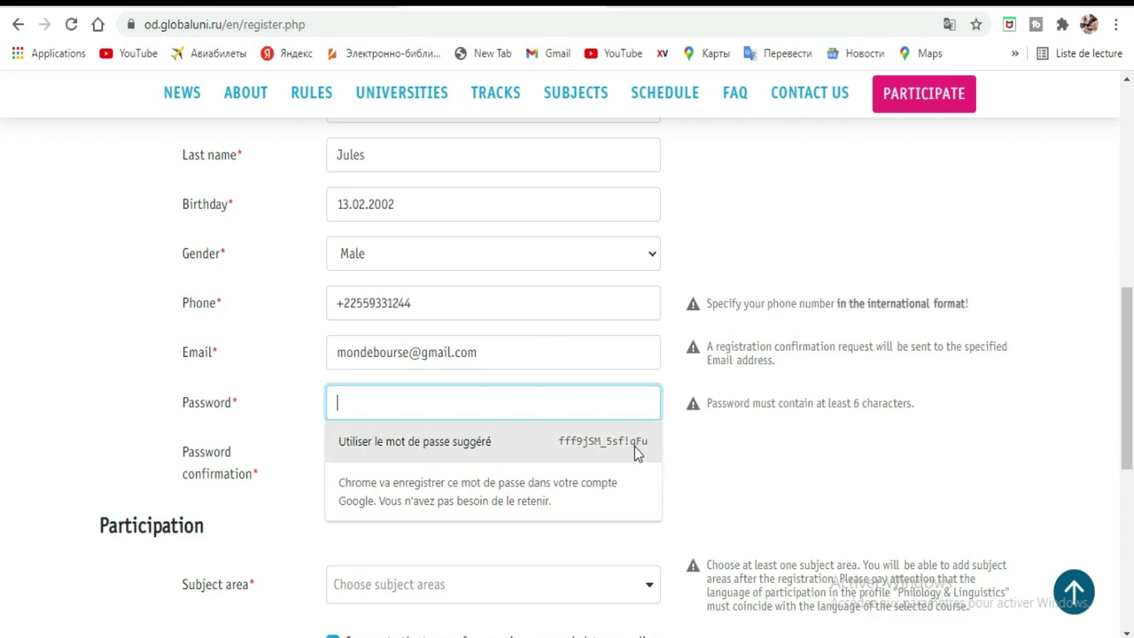
# - Type the chosen password into Password and Password confirmation, declining Chrome's suggested password
pyautogui.click(489, 395)
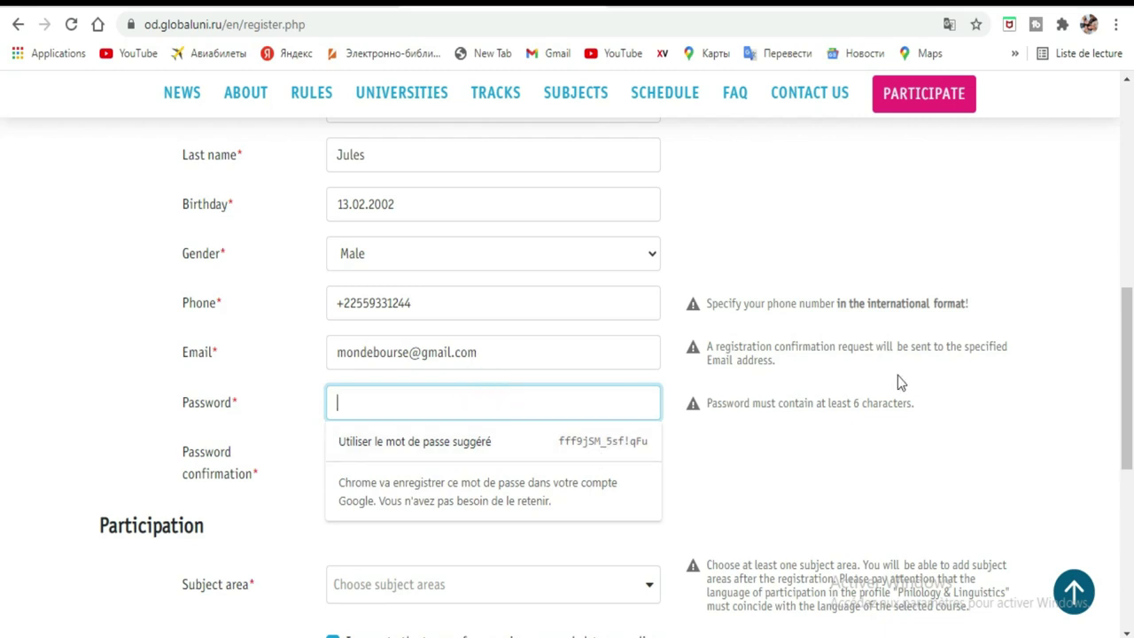
pyautogui.moveTo(933, 410); pyautogui.dragTo(705, 411)
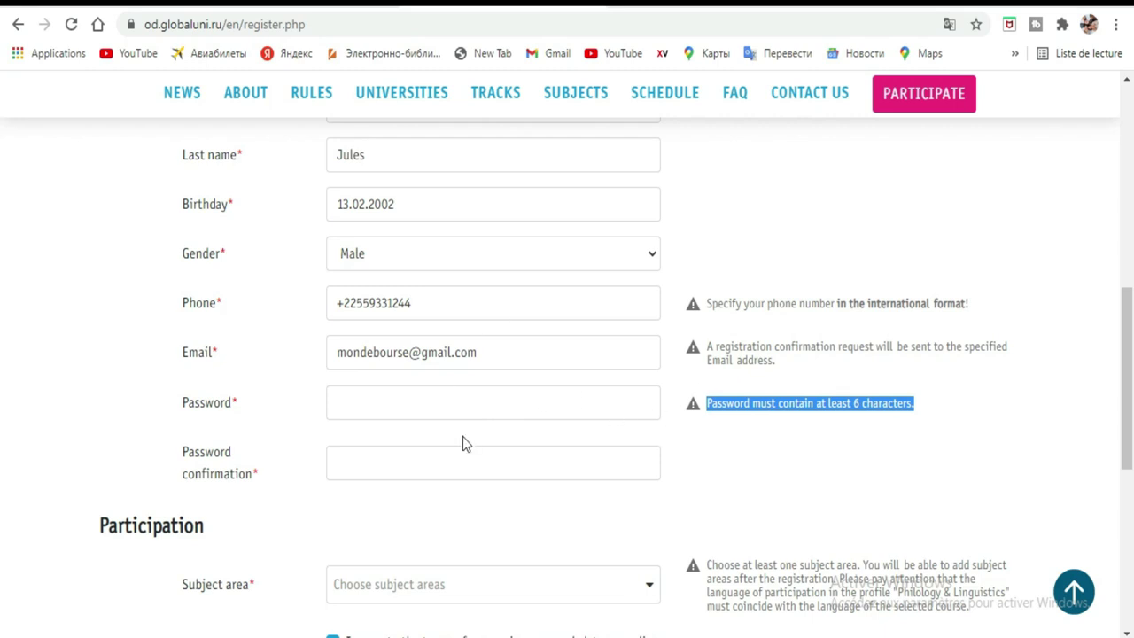
pyautogui.click(414, 400)
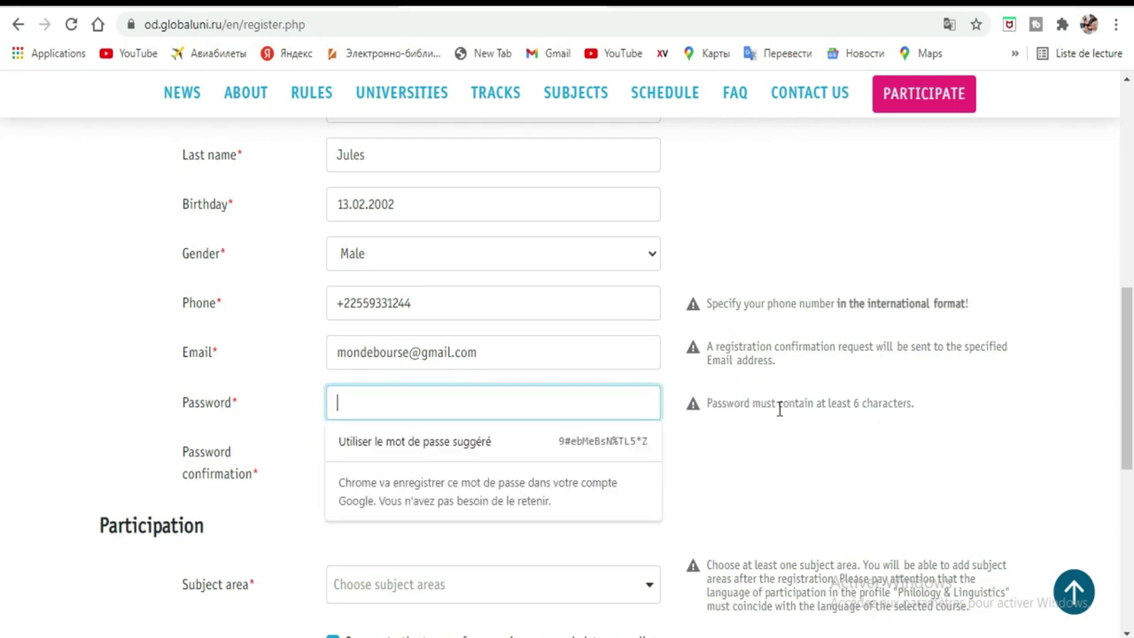
pyautogui.click(546, 407)
pyautogui.write('•••••')
pyautogui.press('BackSpace')
pyautogui.write('•••••')
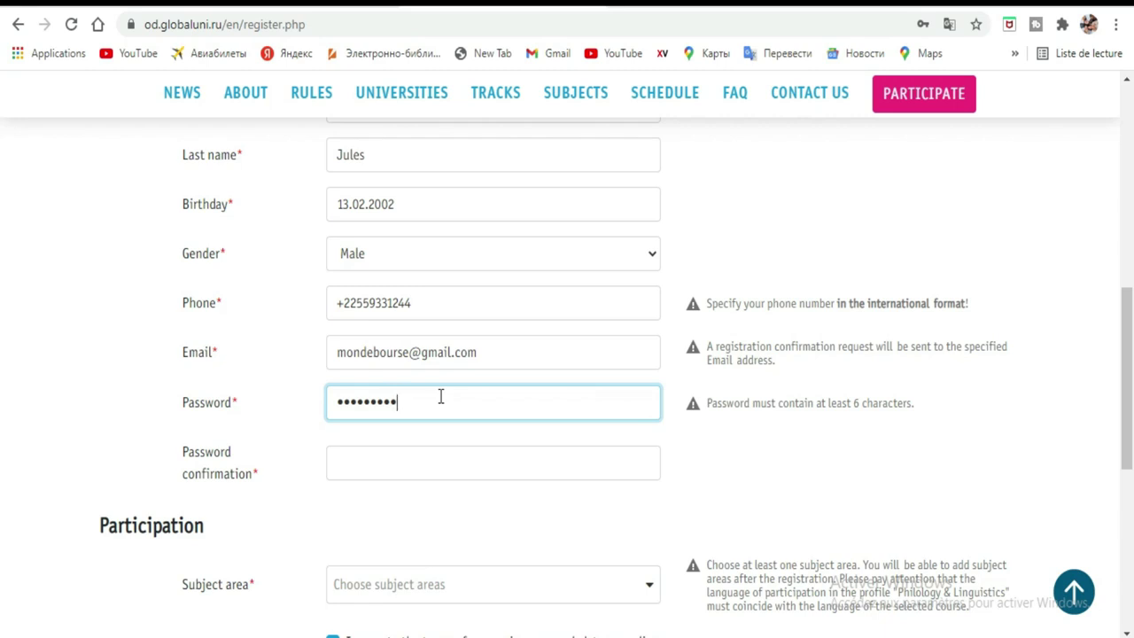
pyautogui.click(414, 458)
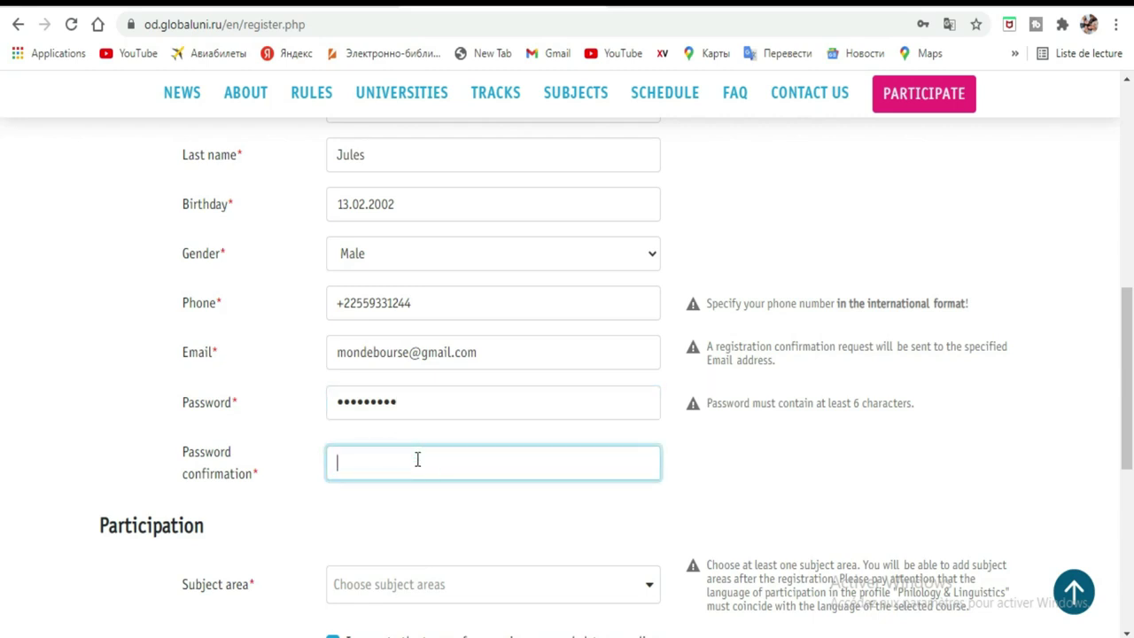
# - Choose Computer & Data Science as the subject area and add it as a Master's degree track
pyautogui.scroll(-2, 1129, 416)
pyautogui.scroll(-1, 1130, 417)
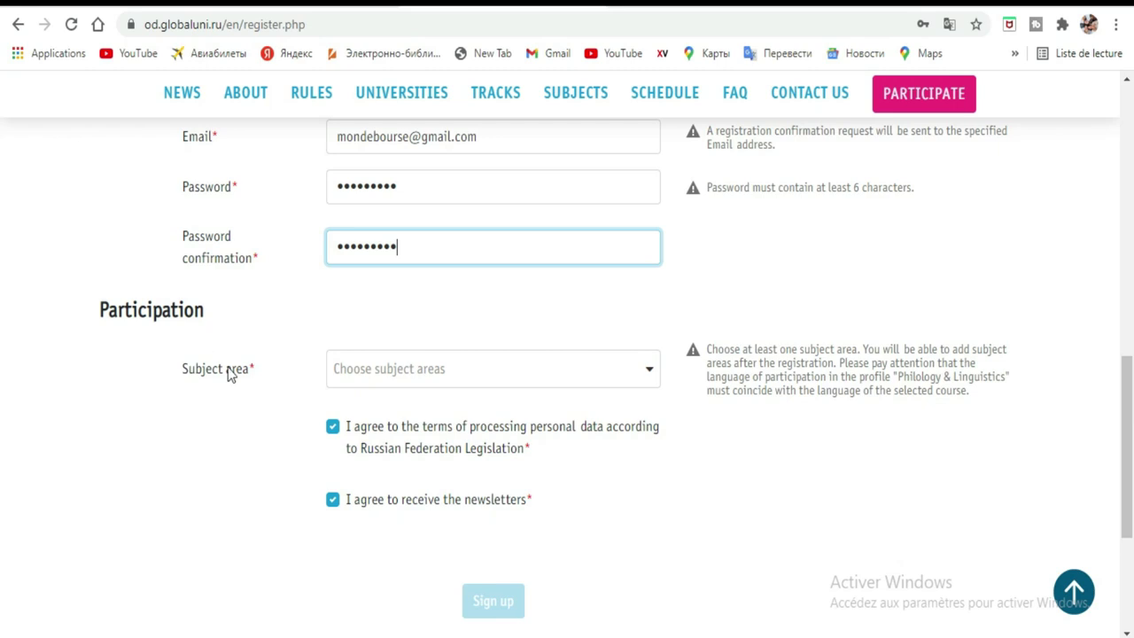
pyautogui.click(638, 378)
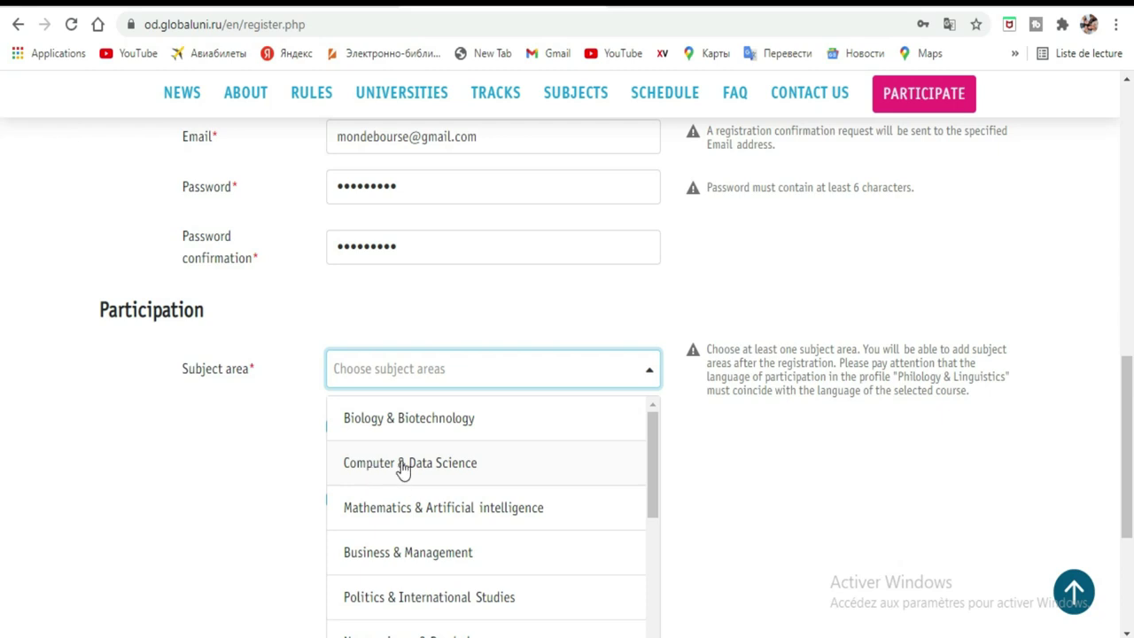
pyautogui.click(403, 468)
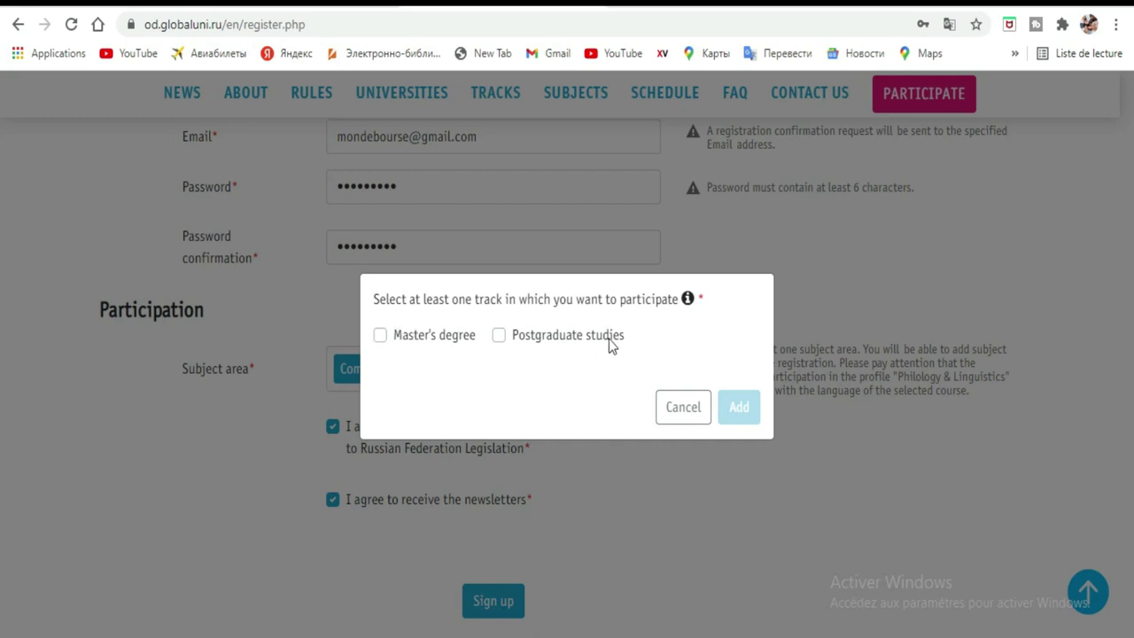
pyautogui.click(380, 338)
pyautogui.click(740, 410)
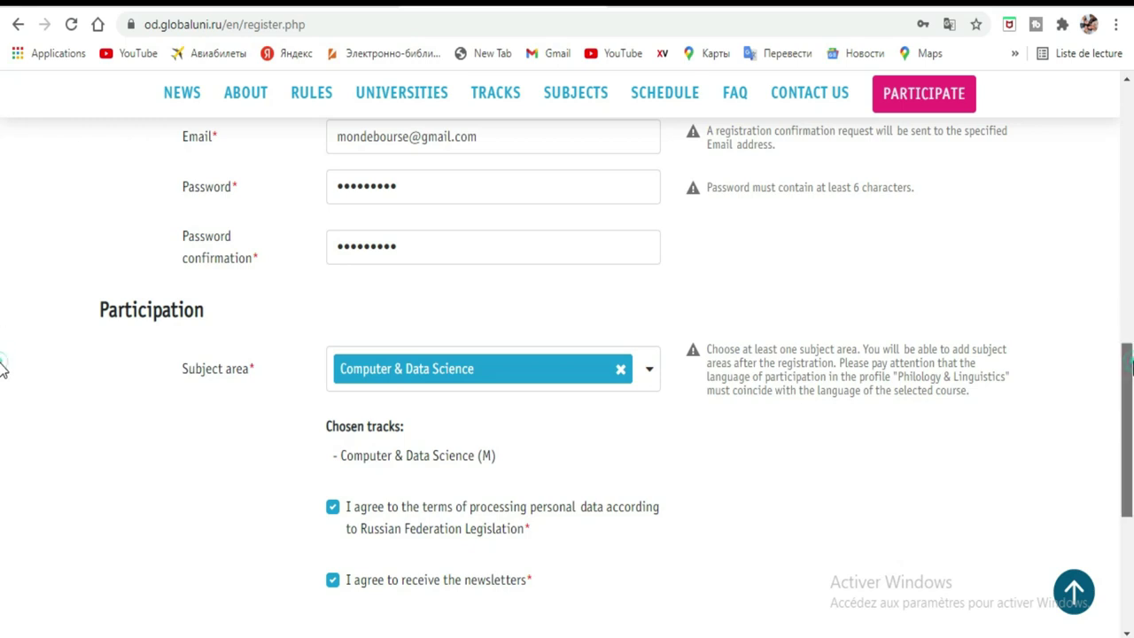
pyautogui.scroll(-3, 3, 367)
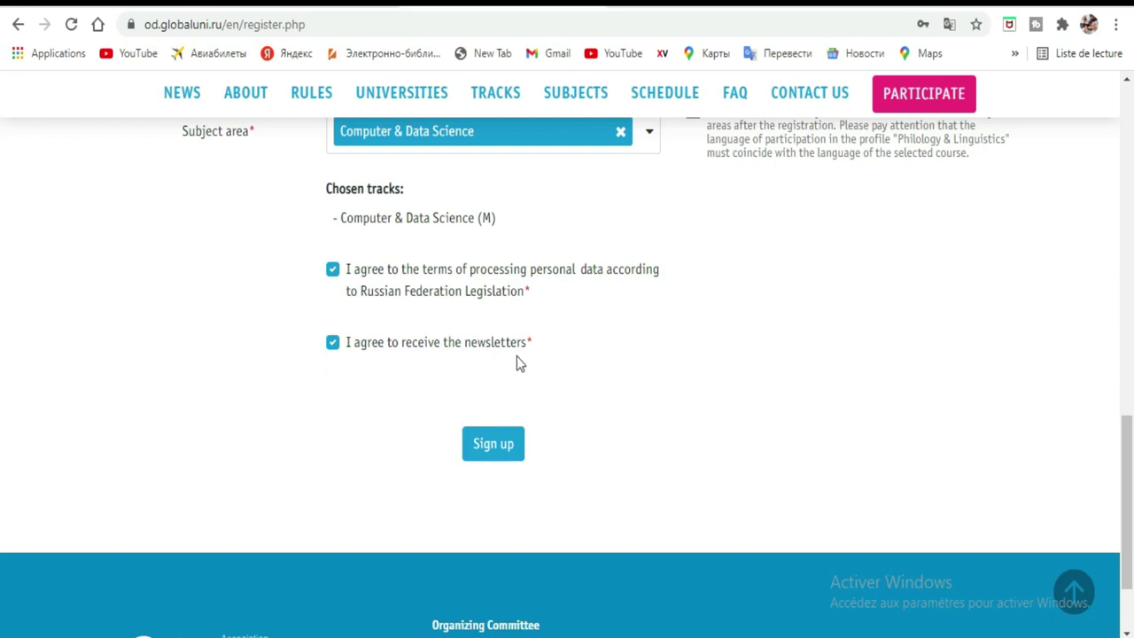
# - Submit the sign-up form and let Chrome save the password (Enregistrer)
pyautogui.click(505, 451)
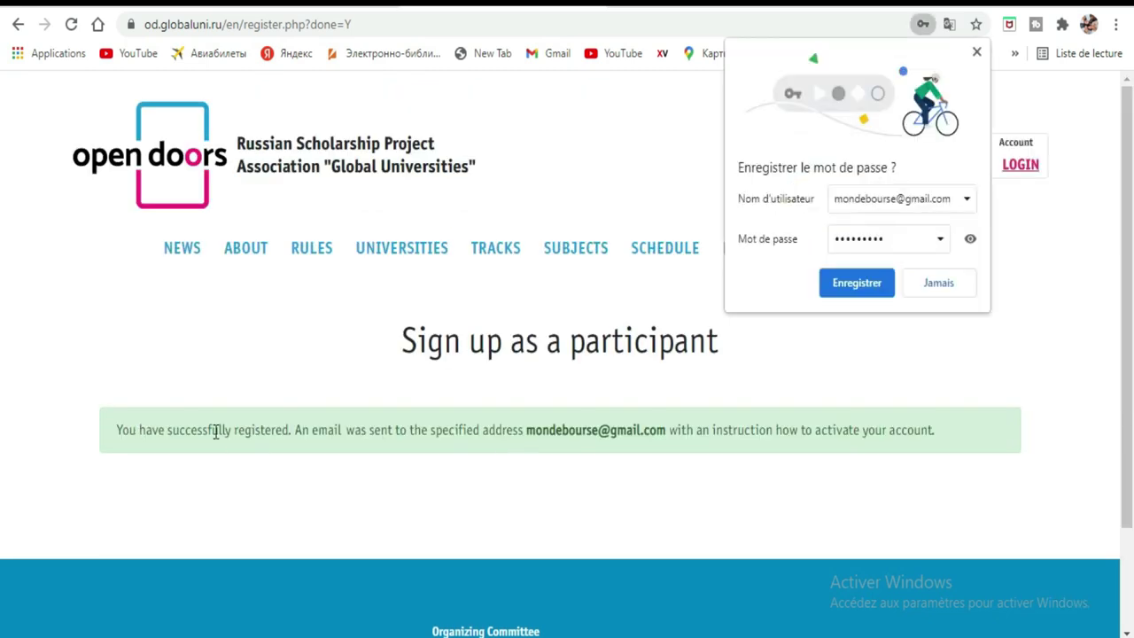
pyautogui.click(846, 291)
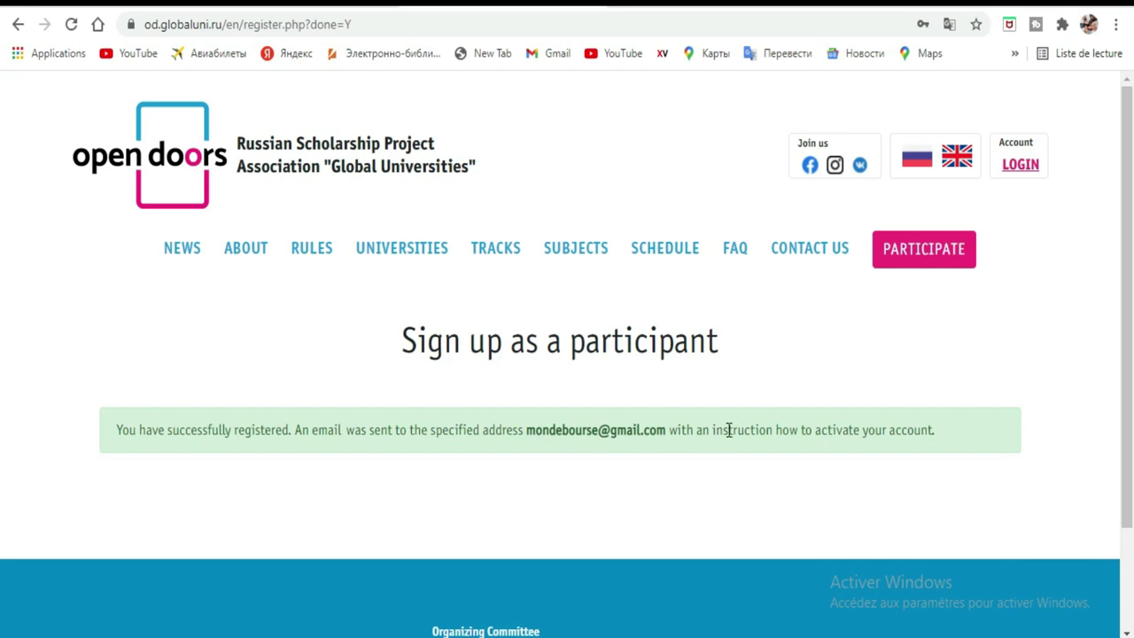
pyautogui.scroll(-2, 2, 381)
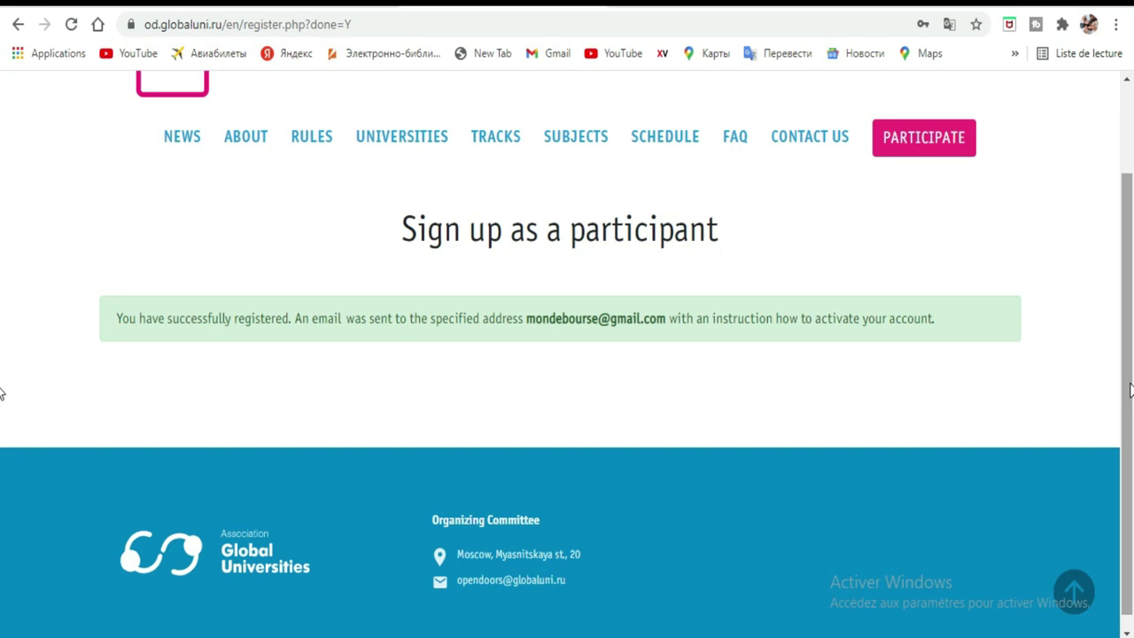
pyautogui.moveTo(1131, 390)
pyautogui.mouseDown()
pyautogui.moveTo(1132, 337)
pyautogui.moveTo(1131, 372)
pyautogui.mouseUp()
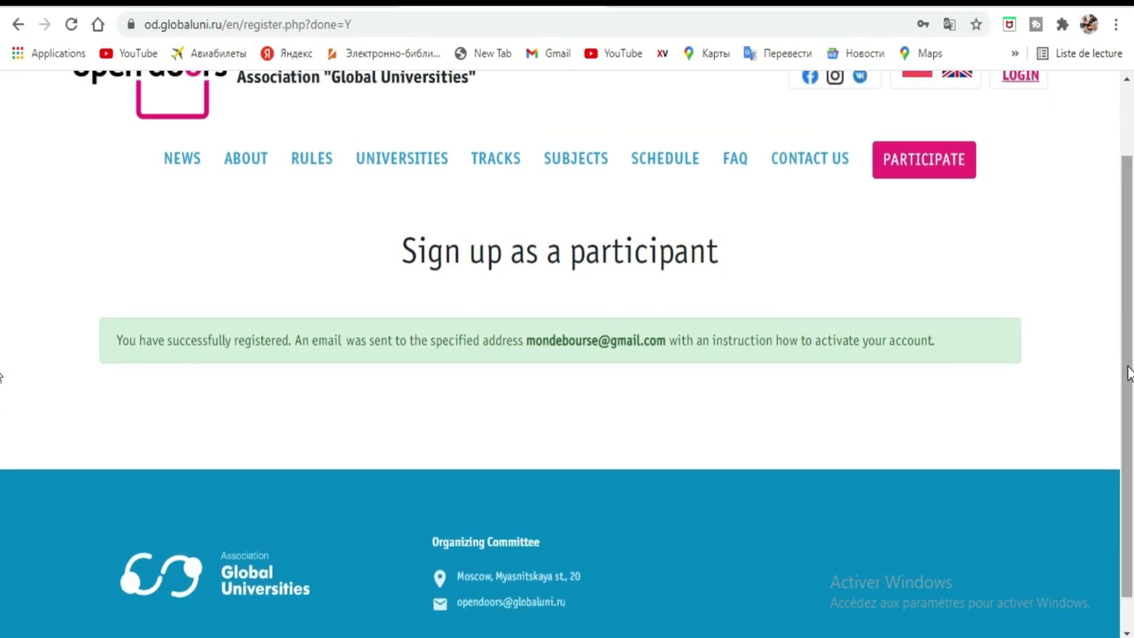
# - In the other Chrome window, open Gmail in a new tab from the Google start page
pyautogui.moveTo(780, 635)
pyautogui.click(788, 585)
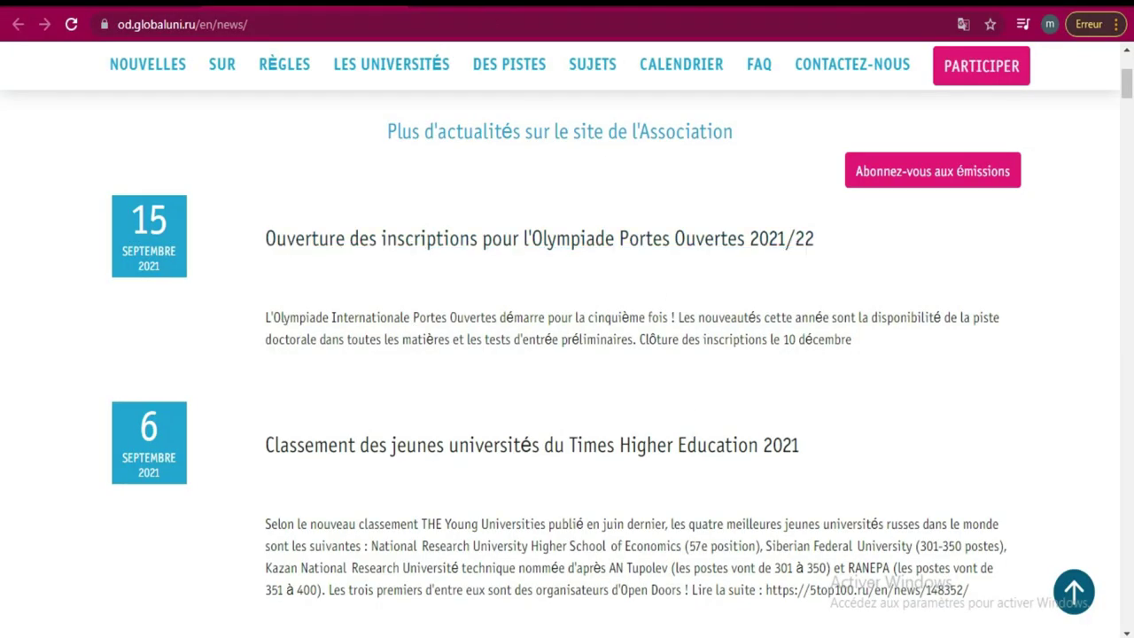
pyautogui.click(425, 4)
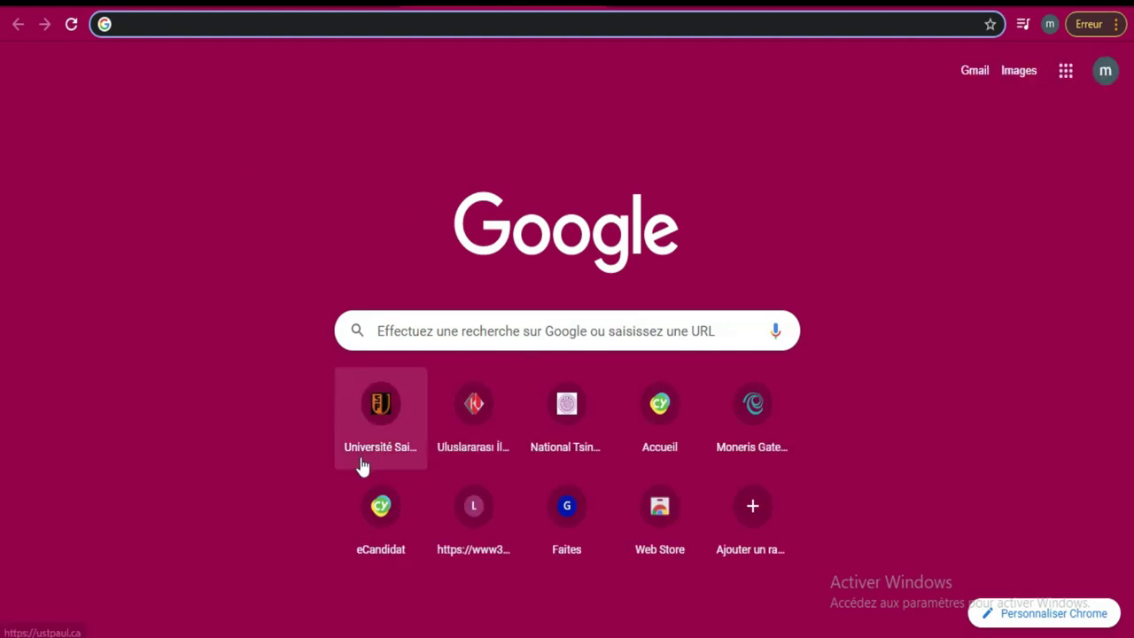
pyautogui.click(980, 75)
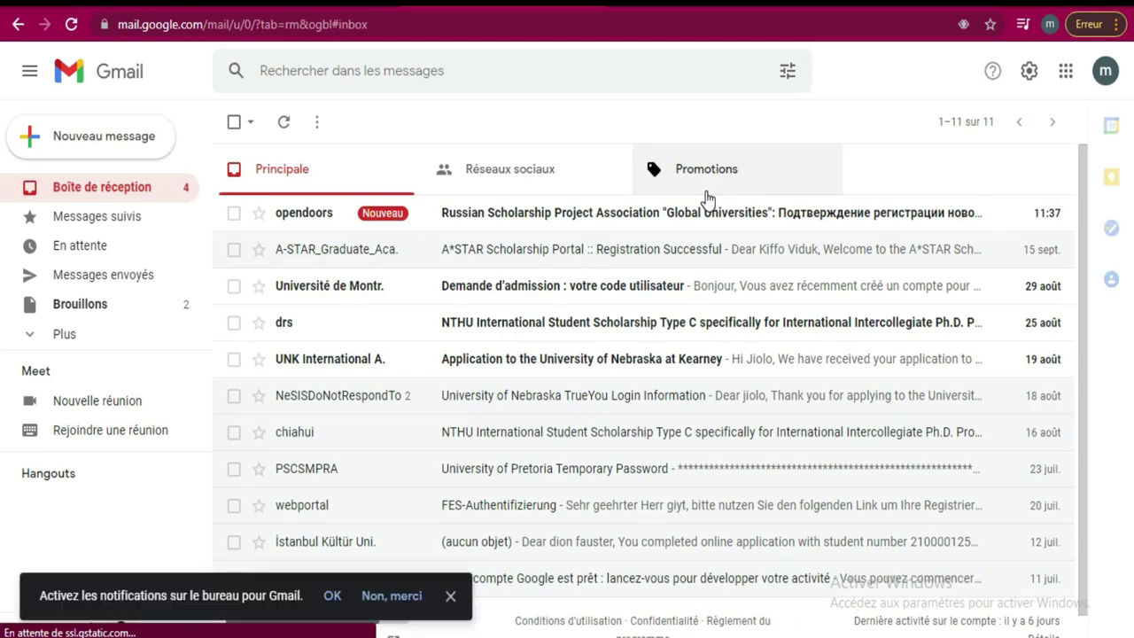
# - Open the Open Doors registration email and scroll to its confirm_registration link
pyautogui.click(654, 217)
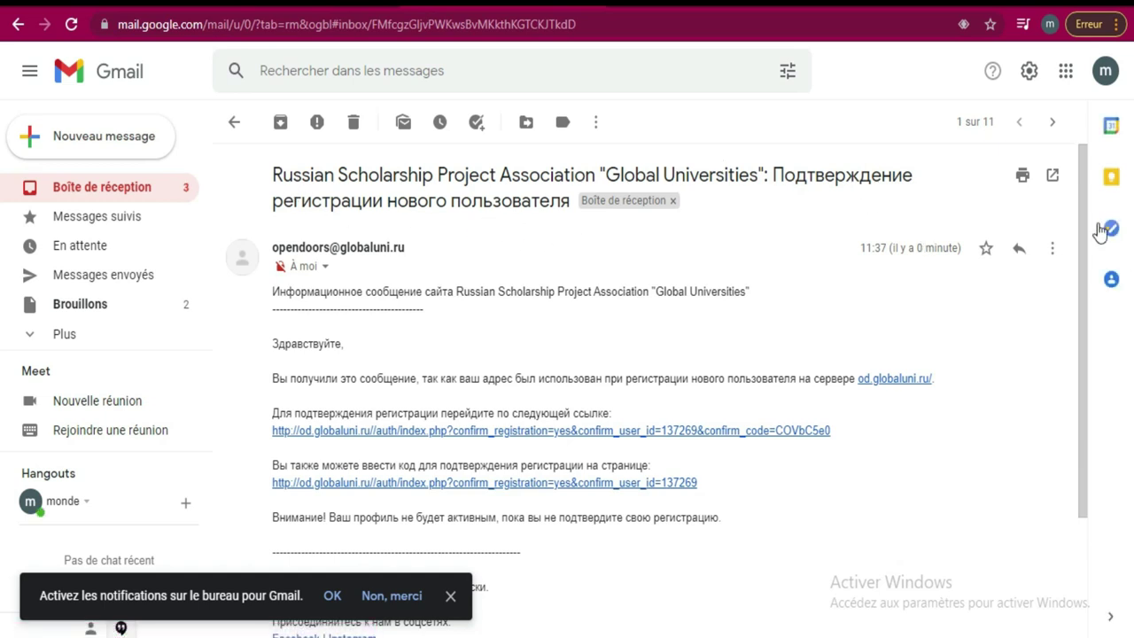
pyautogui.moveTo(1084, 223); pyautogui.dragTo(1082, 275)
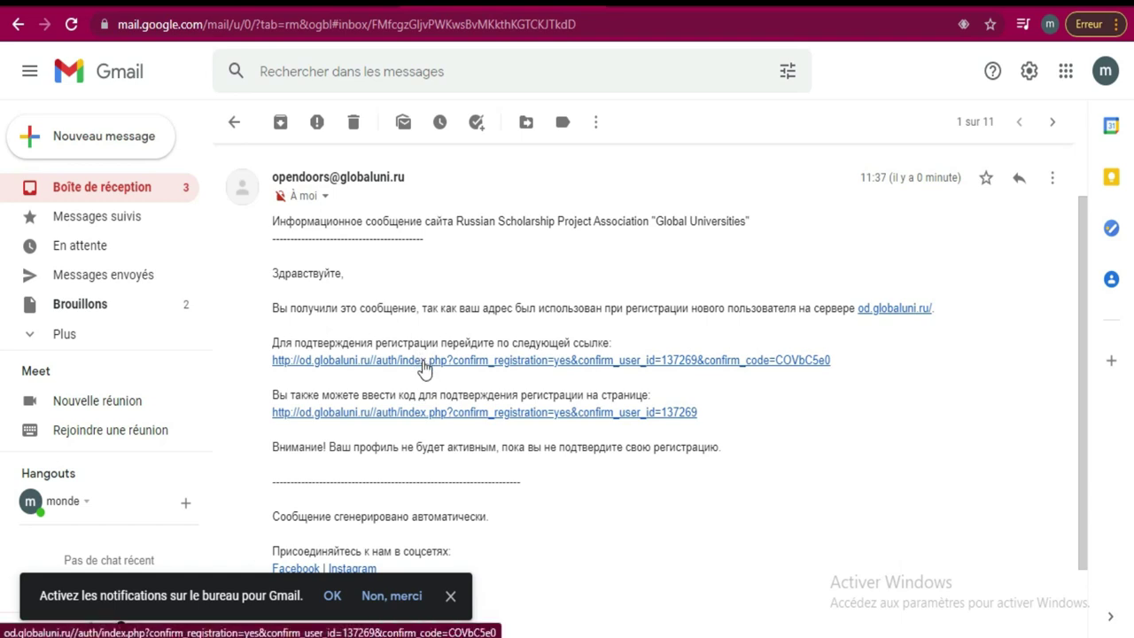
# - Follow the confirmation link and dismiss the translation offer to see the successful confirmation message
pyautogui.click(424, 361)
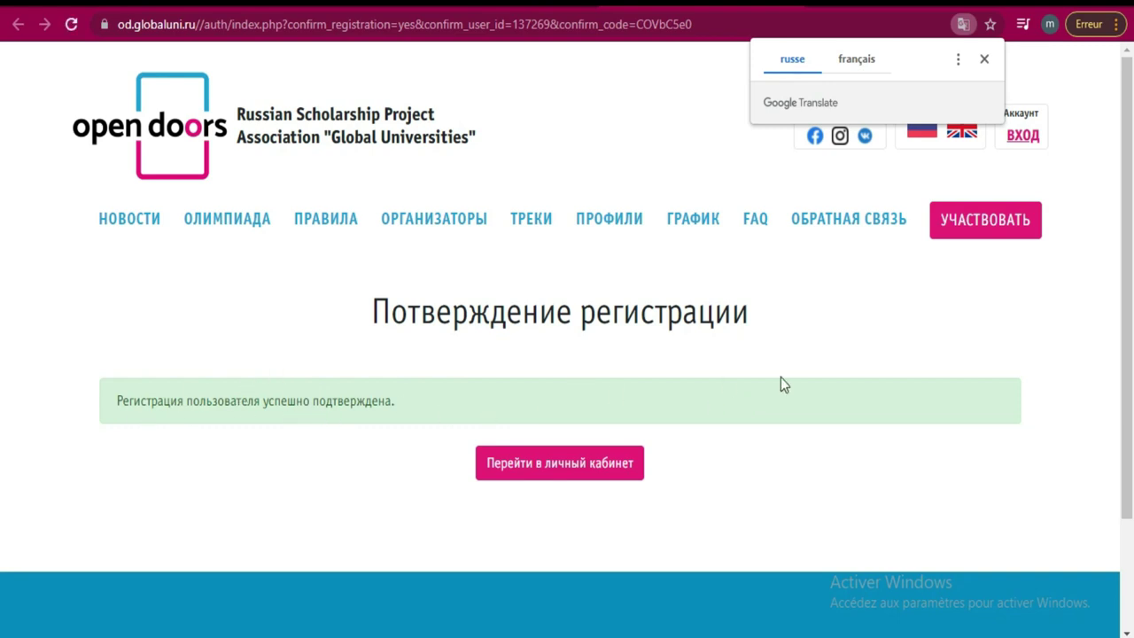
pyautogui.click(2, 237)
pyautogui.scroll(-1, 1010, 285)
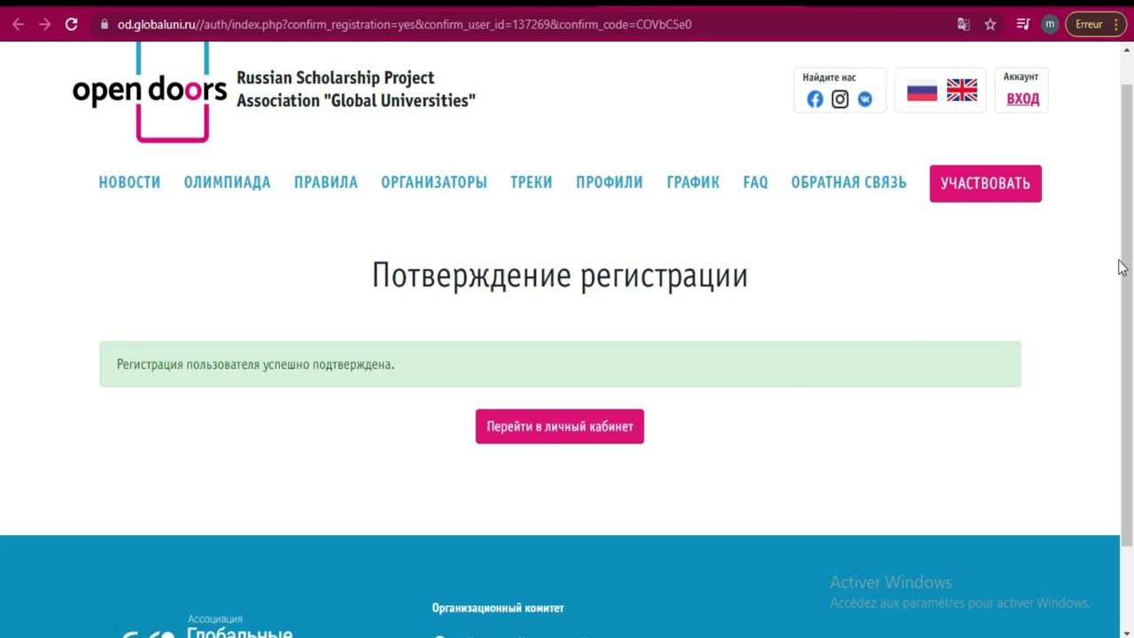
# - Switch the confirmation page to English via the UK flag and dismiss the translation popup
pyautogui.click(961, 93)
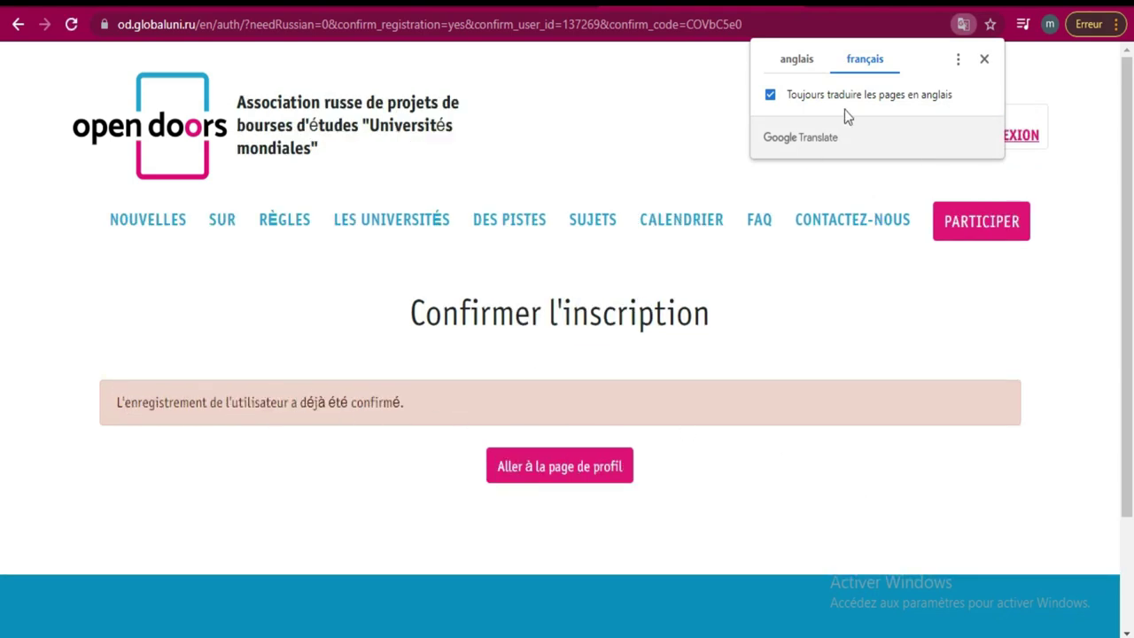
pyautogui.click(983, 62)
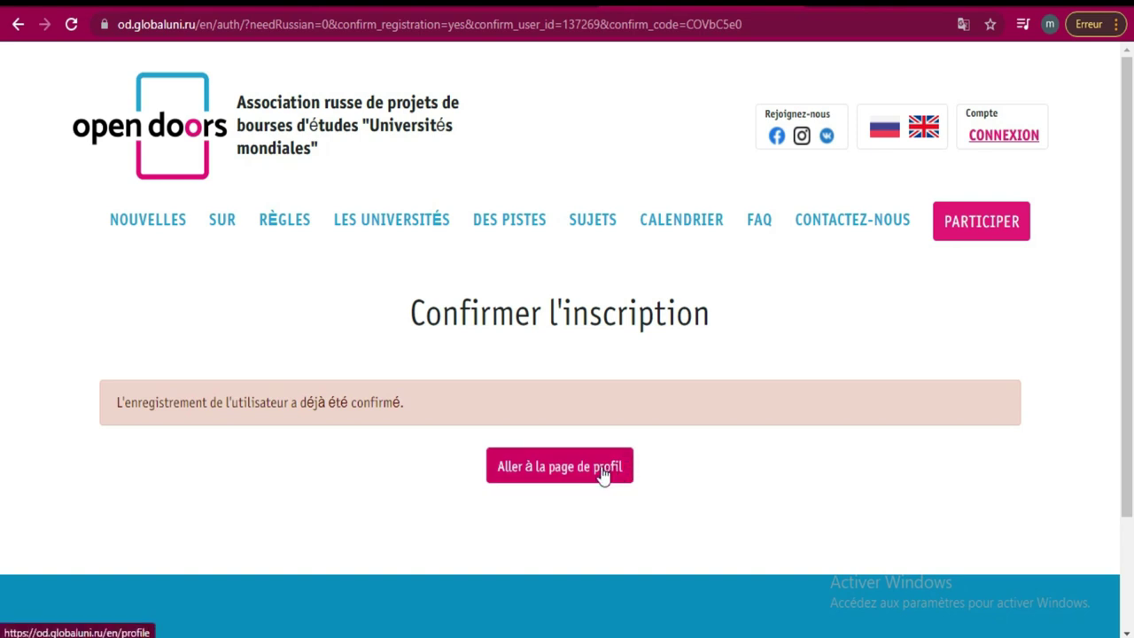
# - Go to 'Aller à la page de profil' and fill the saved account e-mail into the login form
pyautogui.click(602, 472)
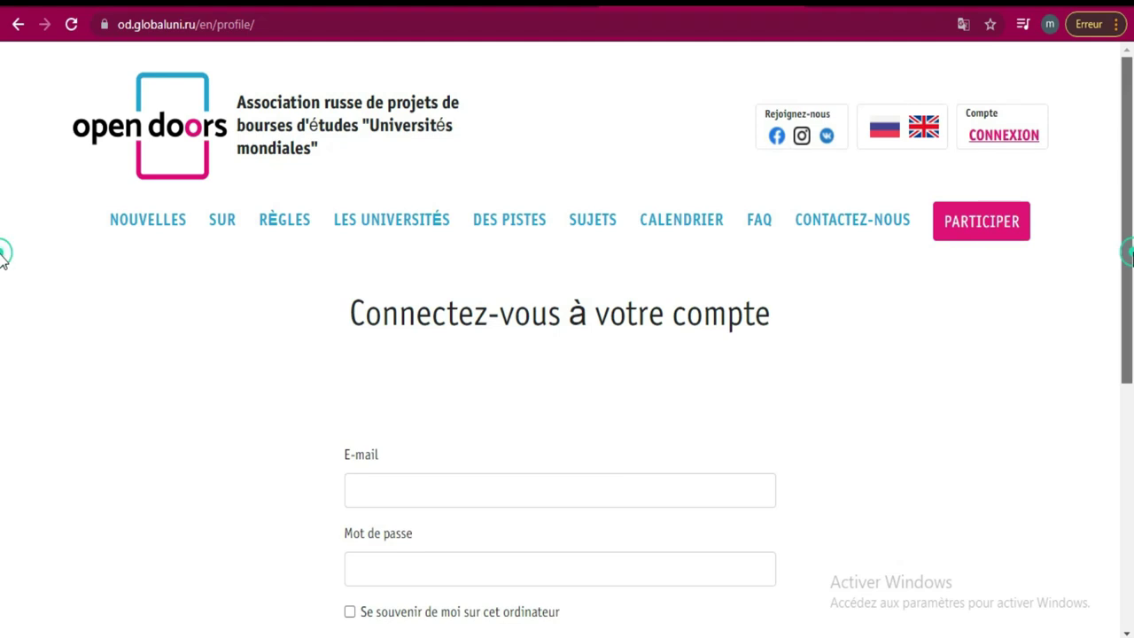
pyautogui.scroll(-2, 1, 346)
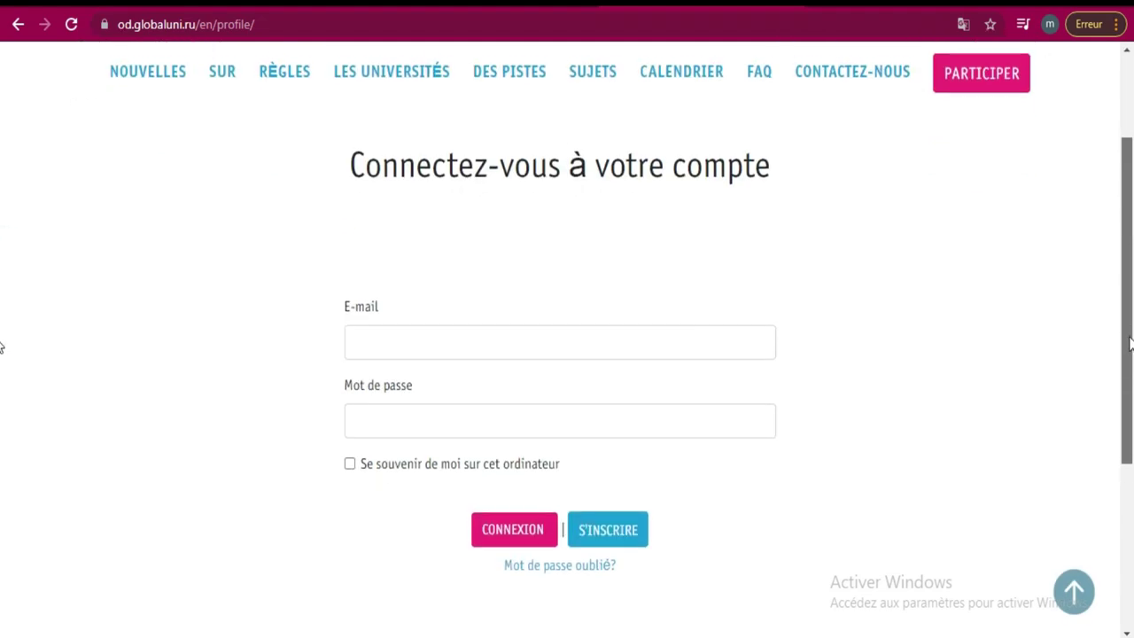
pyautogui.click(680, 327)
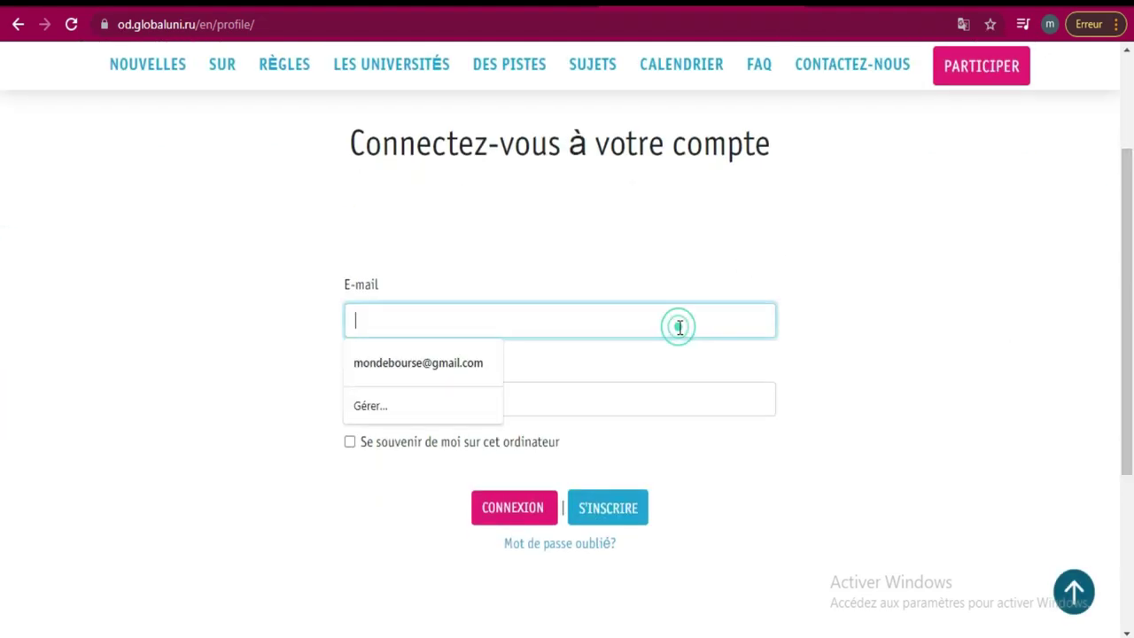
pyautogui.click(432, 370)
pyautogui.click(428, 402)
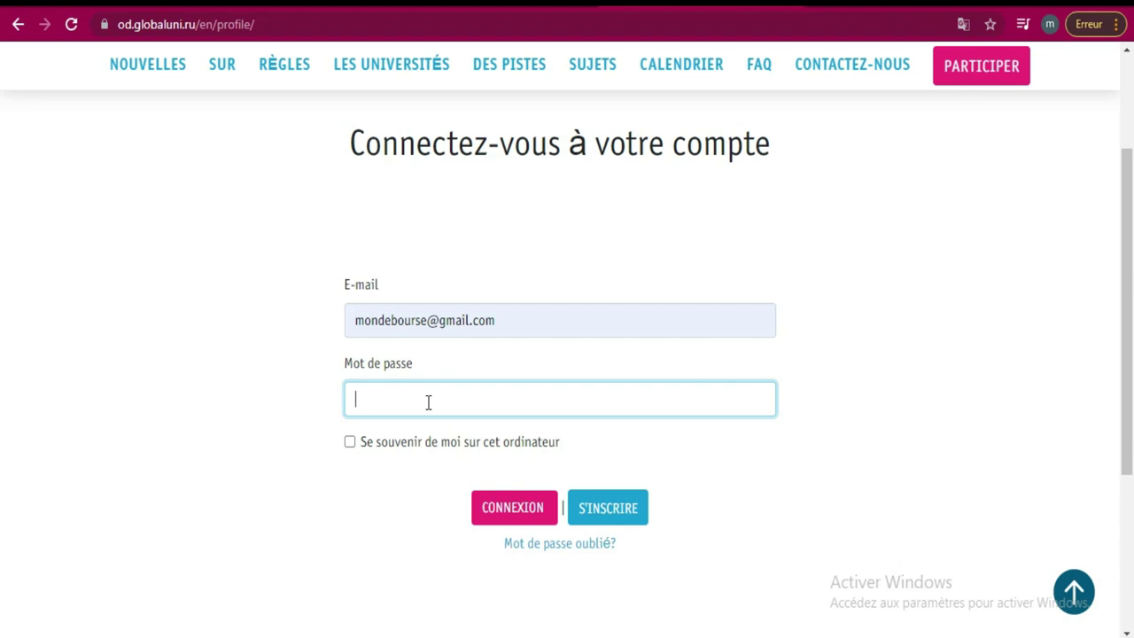
# - Enter the account password, tick 'Se souvenir de moi' and submit with CONNEXION
pyautogui.write('••••••')
pyautogui.press('BackSpace')
pyautogui.press('BackSpace')
pyautogui.press('BackSpace')
pyautogui.press('BackSpace')
pyautogui.press('BackSpace')
pyautogui.write('••••••••••')
pyautogui.click(443, 441)
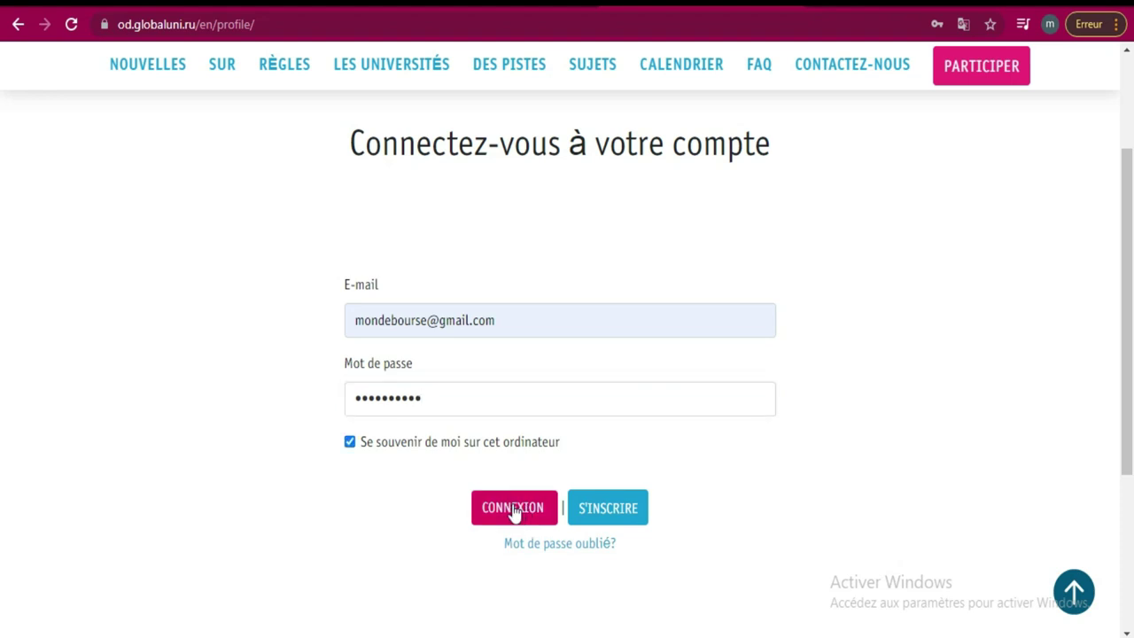
pyautogui.click(514, 512)
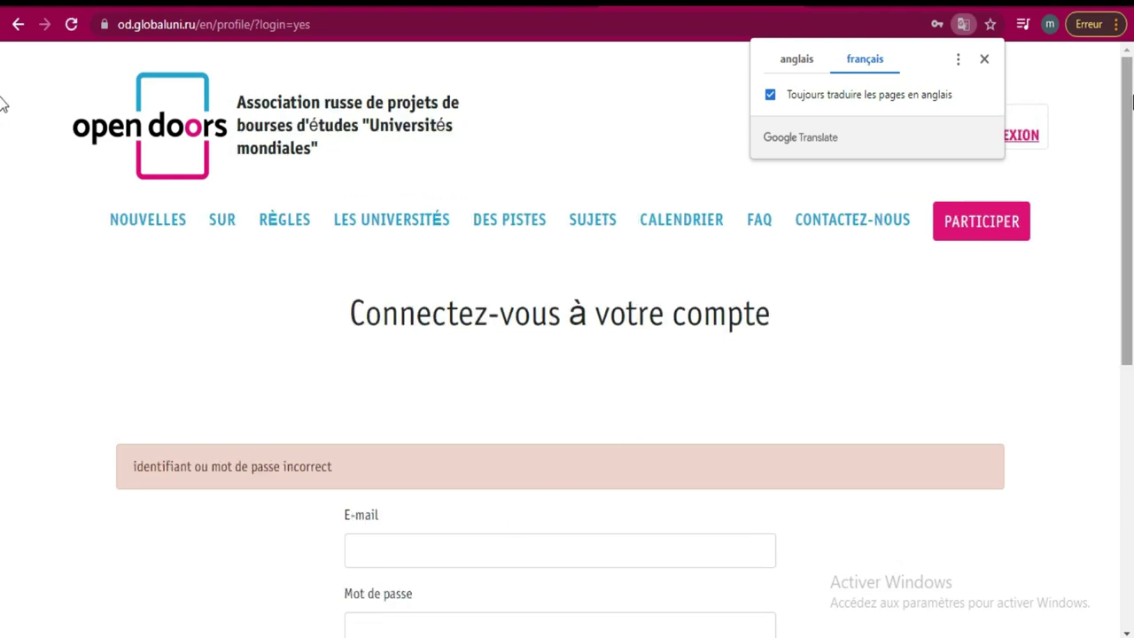
# - Log in again with the saved e-mail and the account password, then save the password in Chrome
pyautogui.scroll(-1, 2, 132)
pyautogui.scroll(-2, 3, 177)
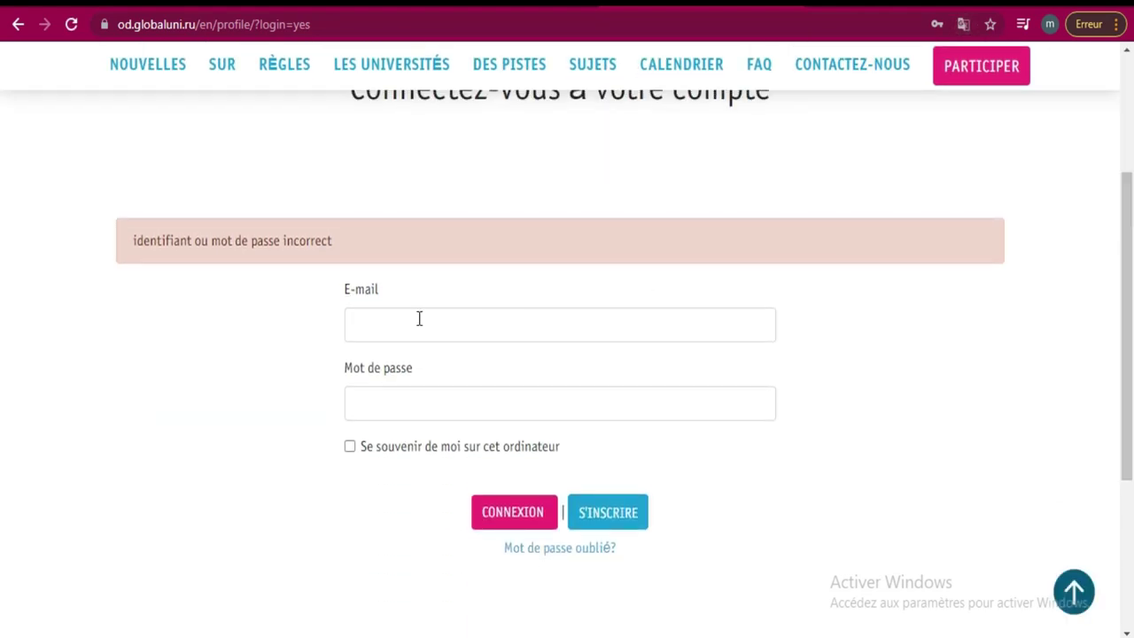
pyautogui.click(376, 327)
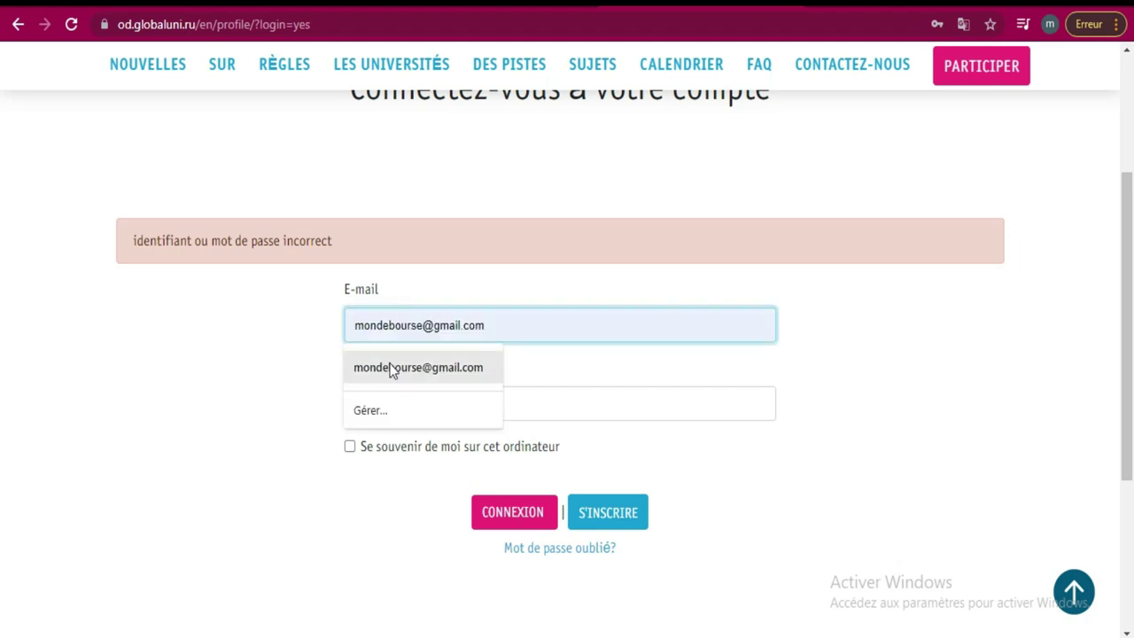
pyautogui.click(390, 368)
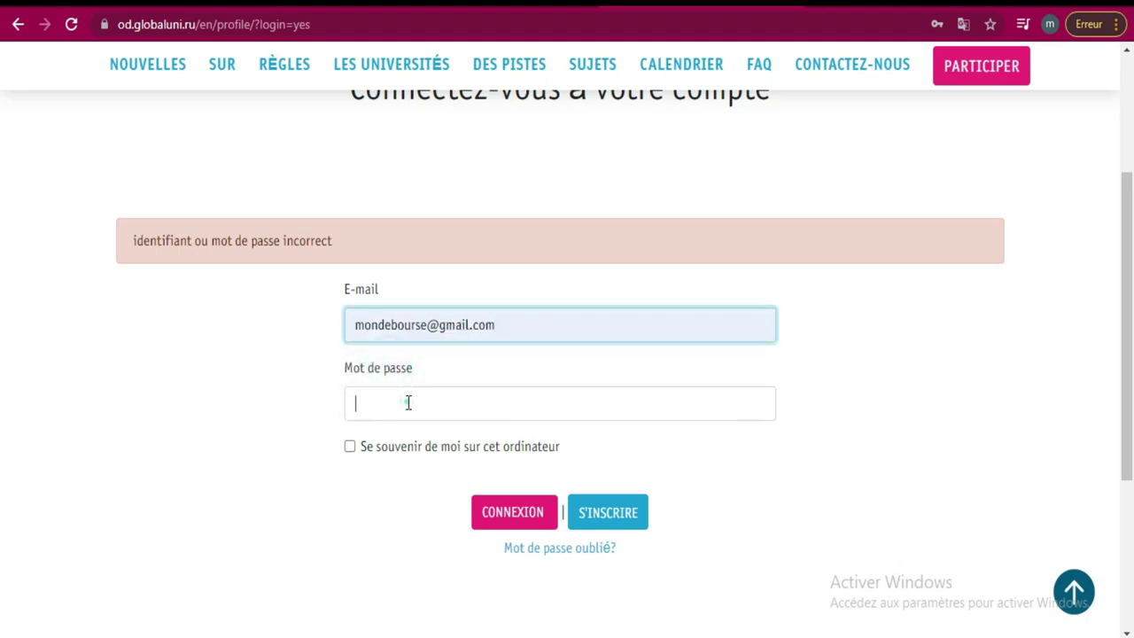
pyautogui.click(409, 403)
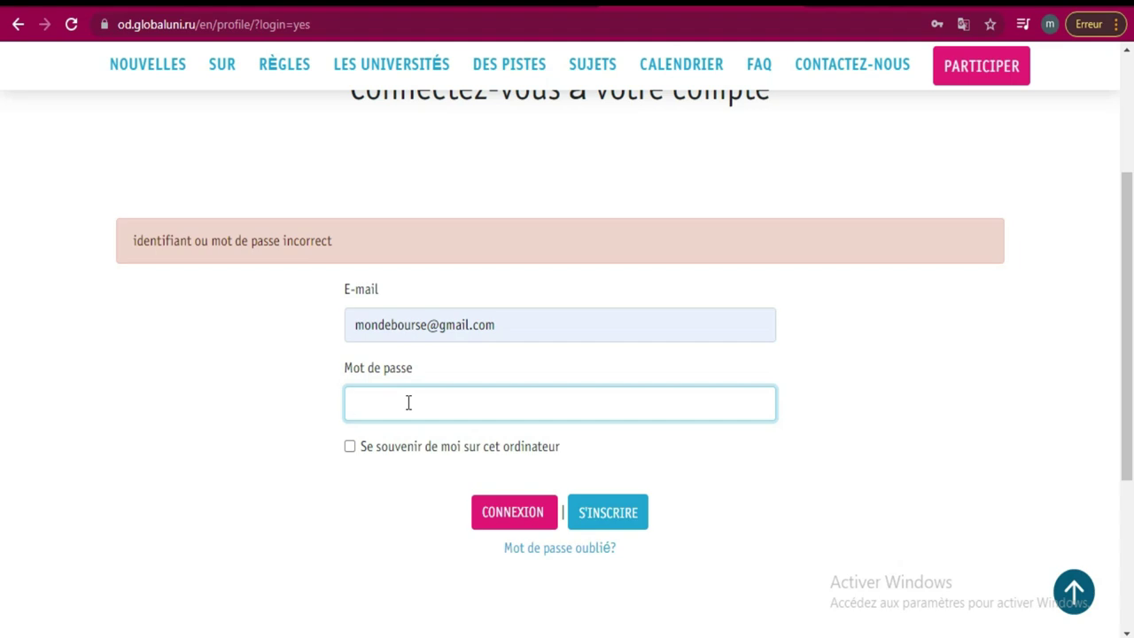
pyautogui.write('•••••••••')
pyautogui.press('Return')
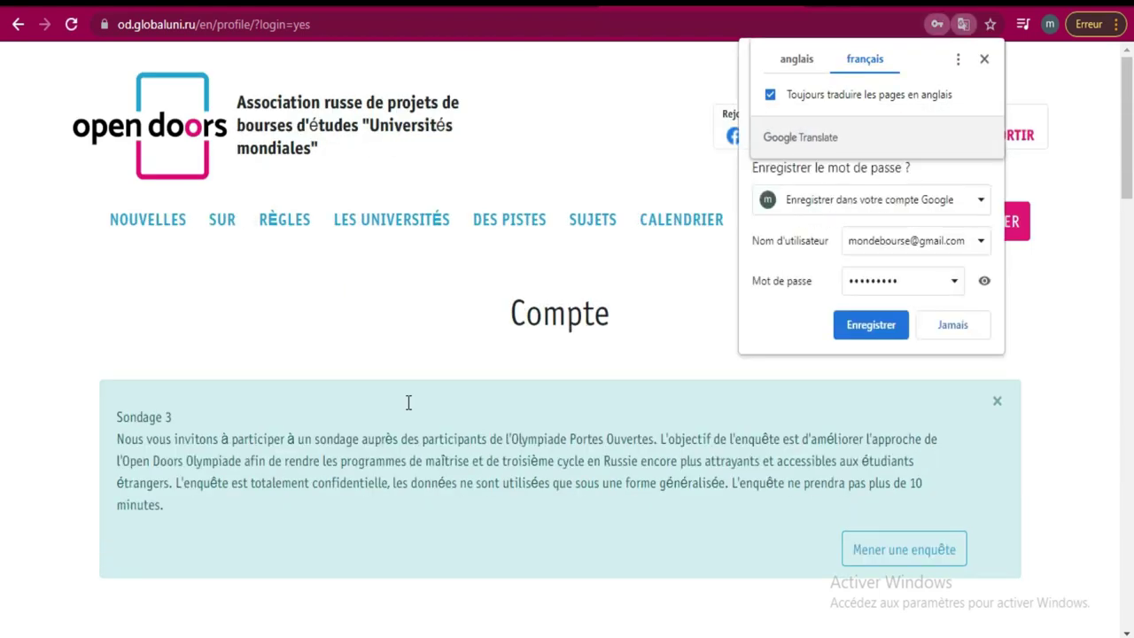
pyautogui.click(862, 326)
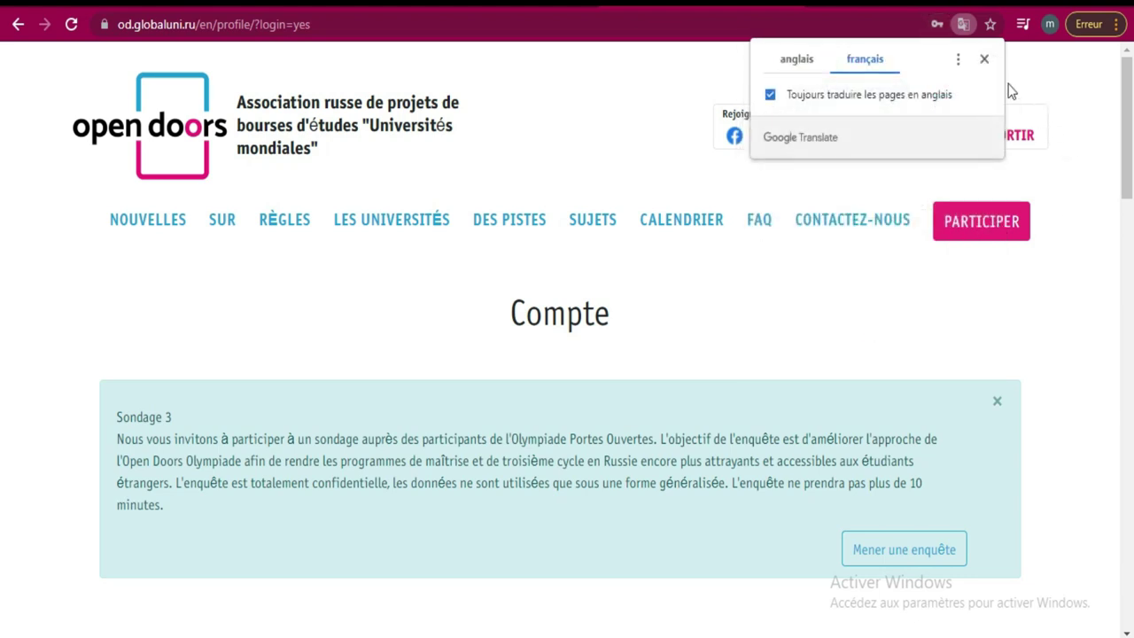
# - Dismiss the translation popup and scroll the profile through Domaines, Concours d'entrée and Éducation to Portefeuille
pyautogui.click(983, 62)
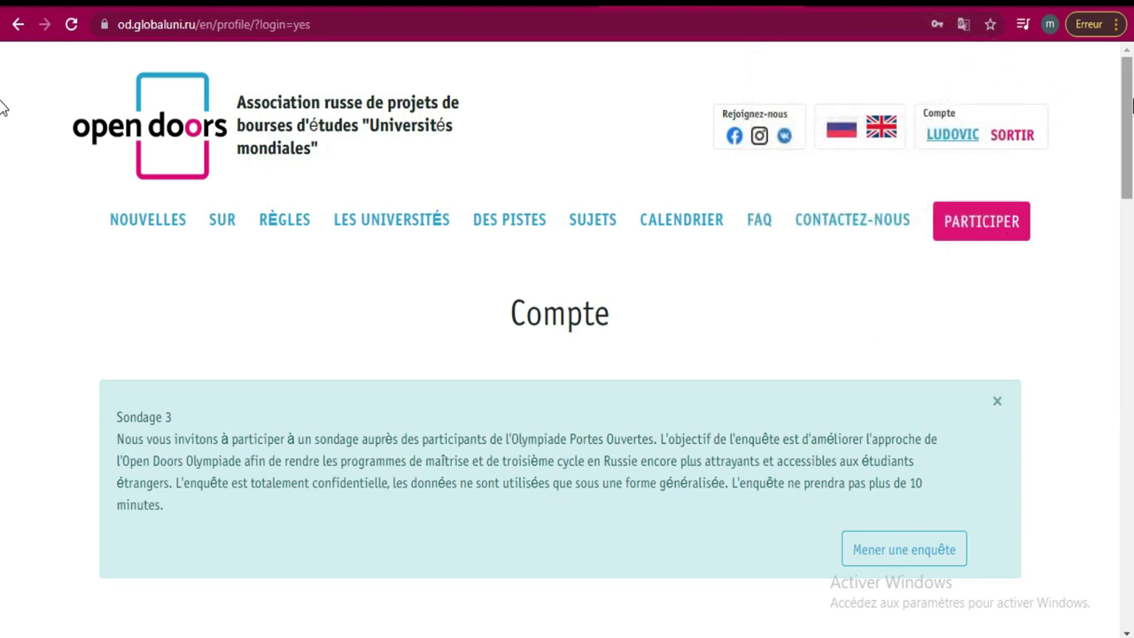
pyautogui.scroll(-2, 3, 142)
pyautogui.scroll(-2, 3, 141)
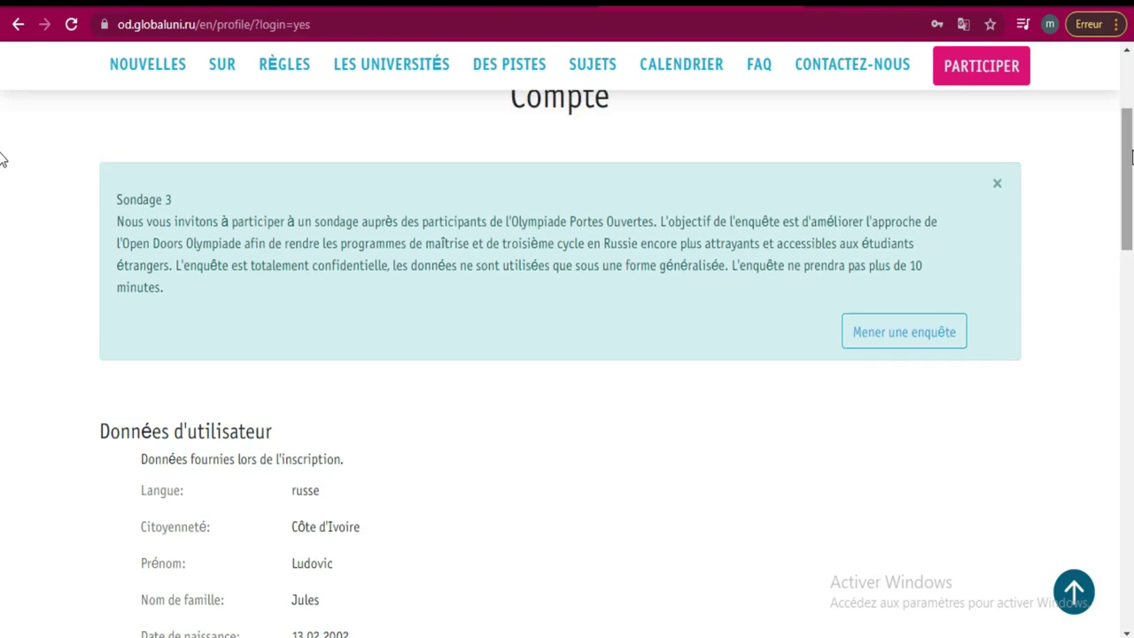
pyautogui.scroll(-5, 2, 160)
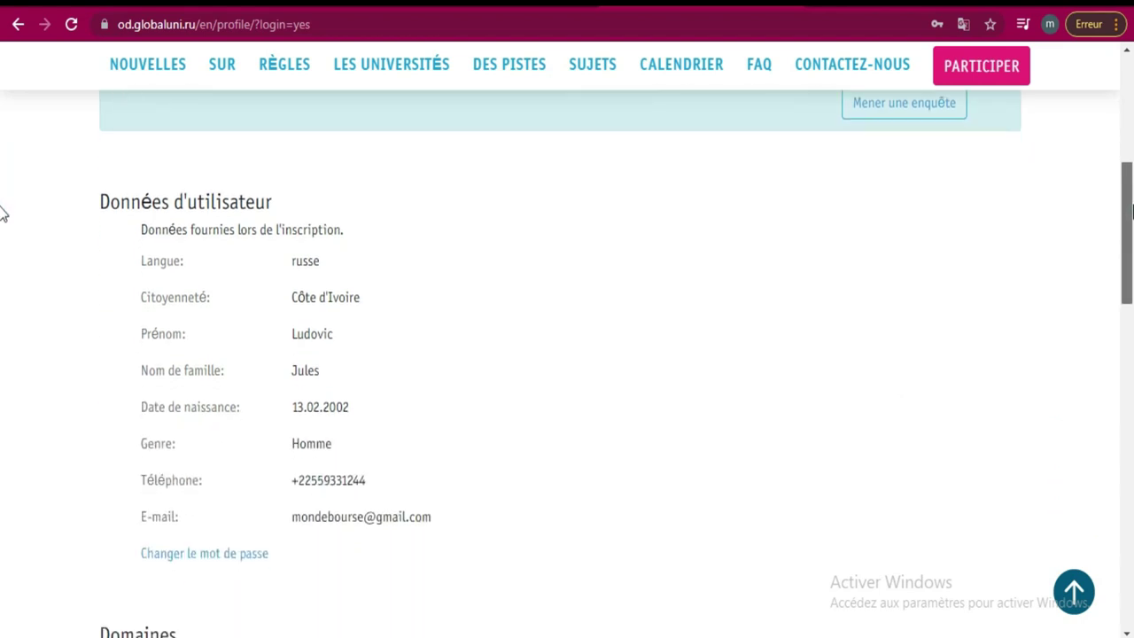
pyautogui.scroll(-3, 3, 221)
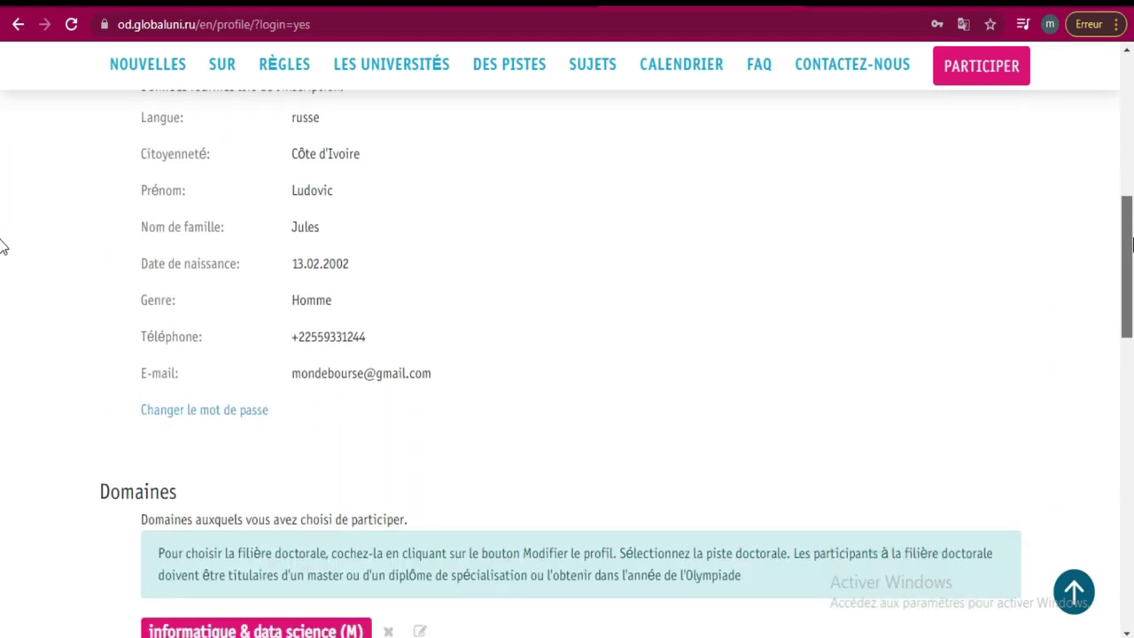
pyautogui.scroll(-4, 3, 259)
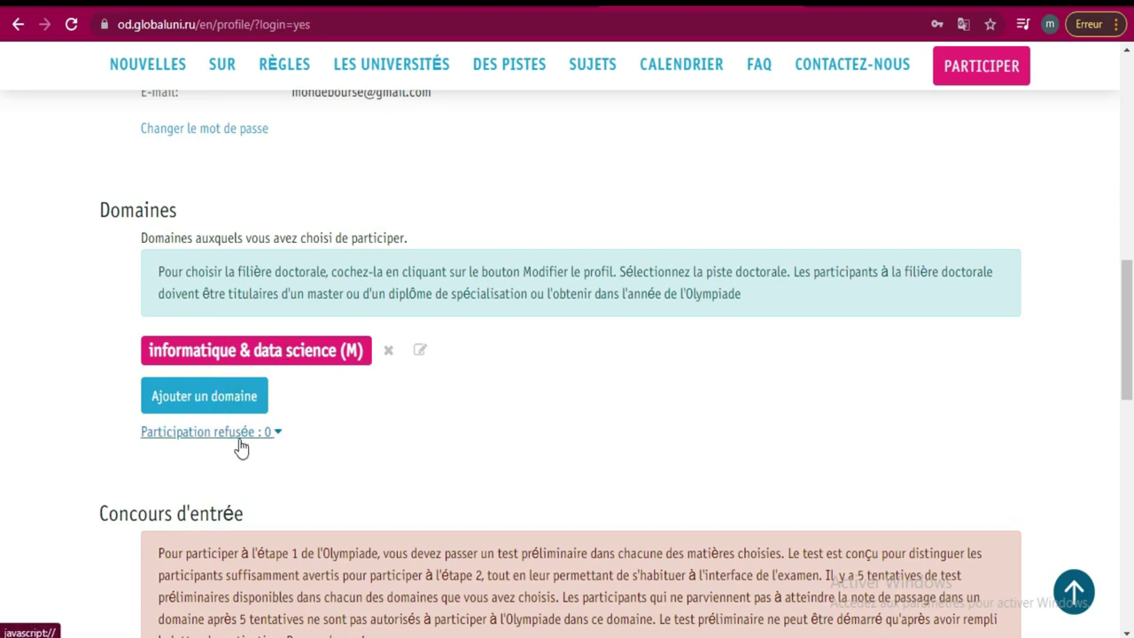
pyautogui.moveTo(1126, 355); pyautogui.dragTo(1129, 425)
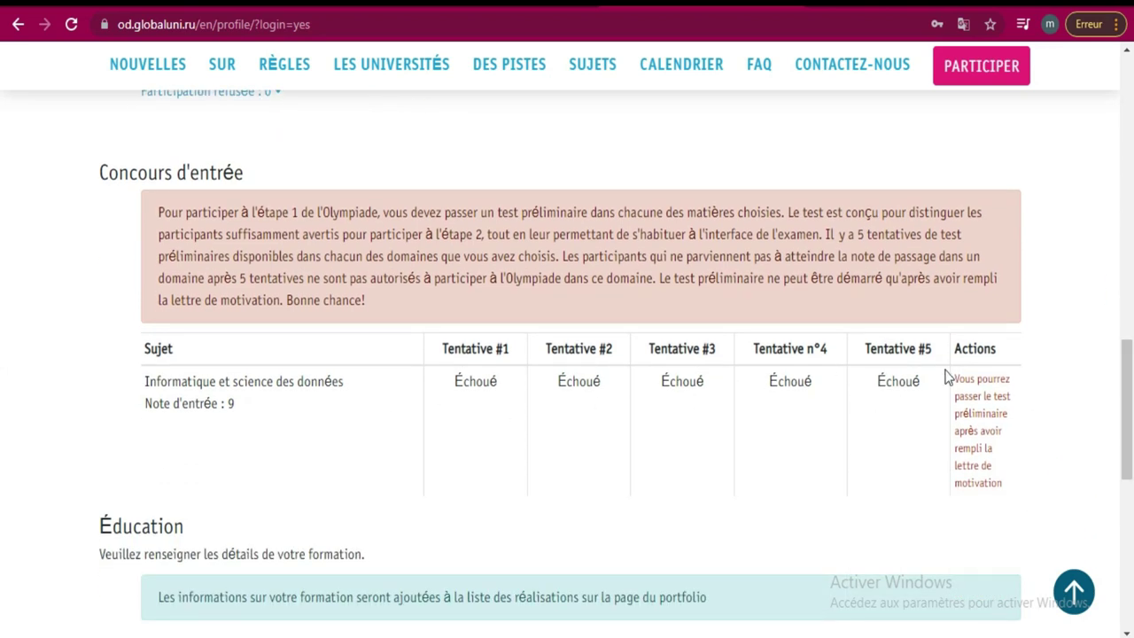
pyautogui.moveTo(1131, 368); pyautogui.dragTo(1132, 428)
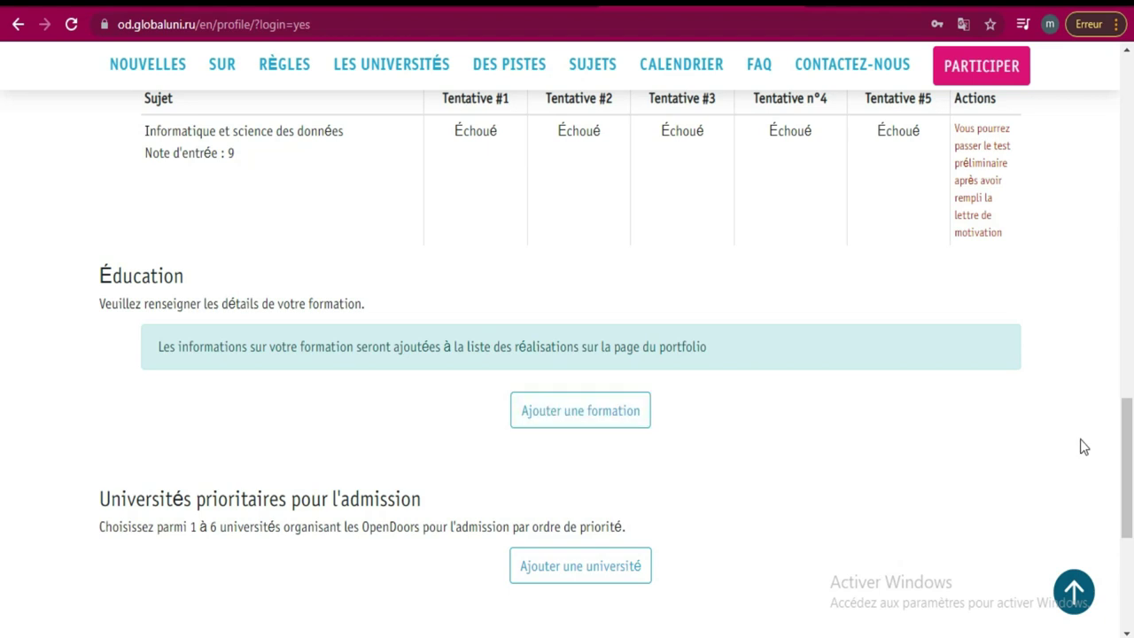
pyautogui.click(1129, 409)
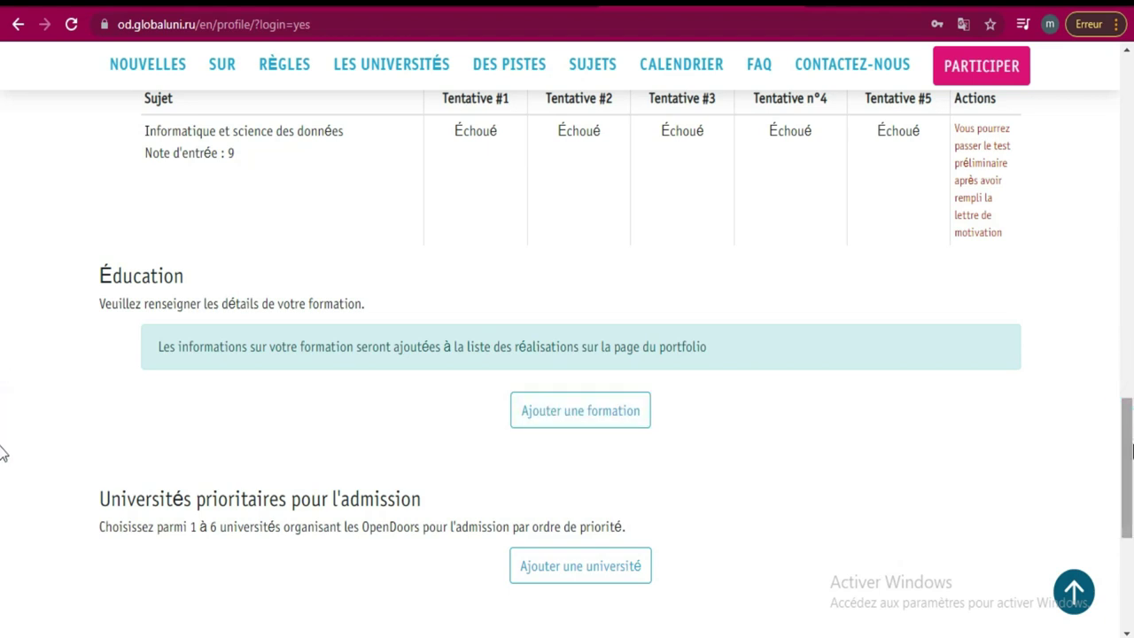
pyautogui.moveTo(1130, 451); pyautogui.dragTo(1130, 494)
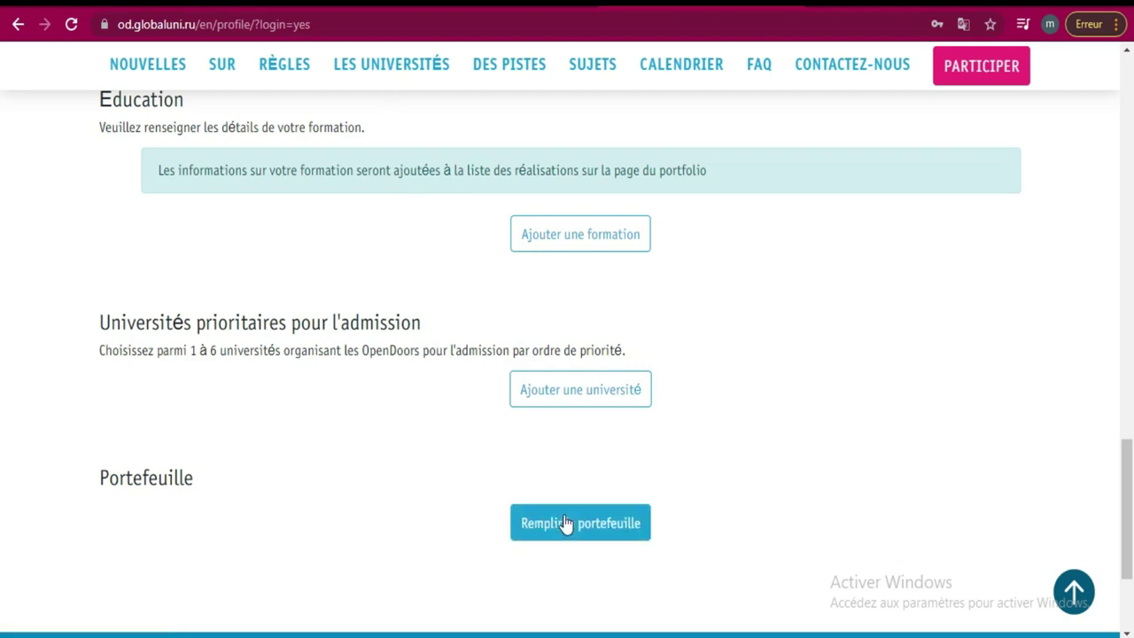
# - Open LES UNIVERSITÉS and scroll past the university logos to 'Sujets des portes ouvertes'
pyautogui.click(360, 75)
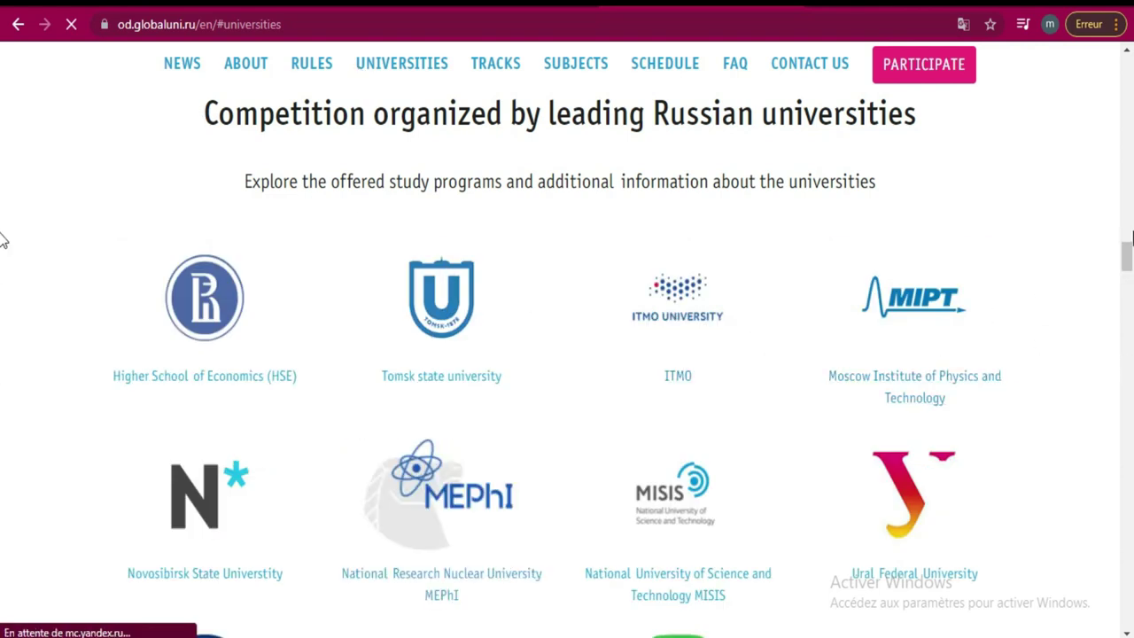
pyautogui.scroll(-4, 2, 266)
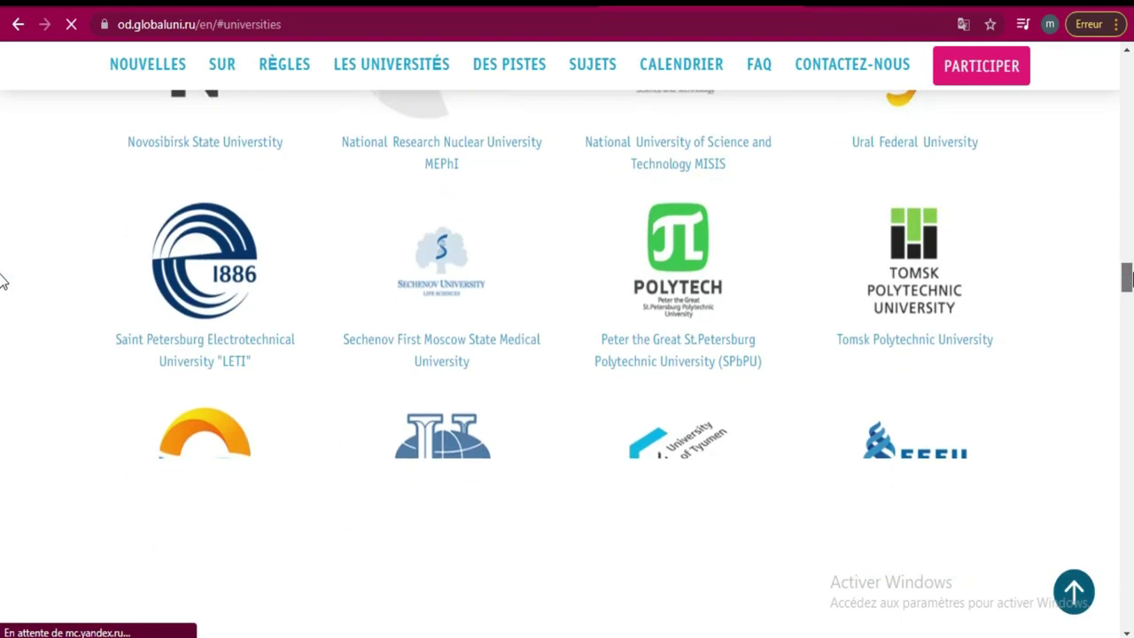
pyautogui.scroll(2, 1, 273)
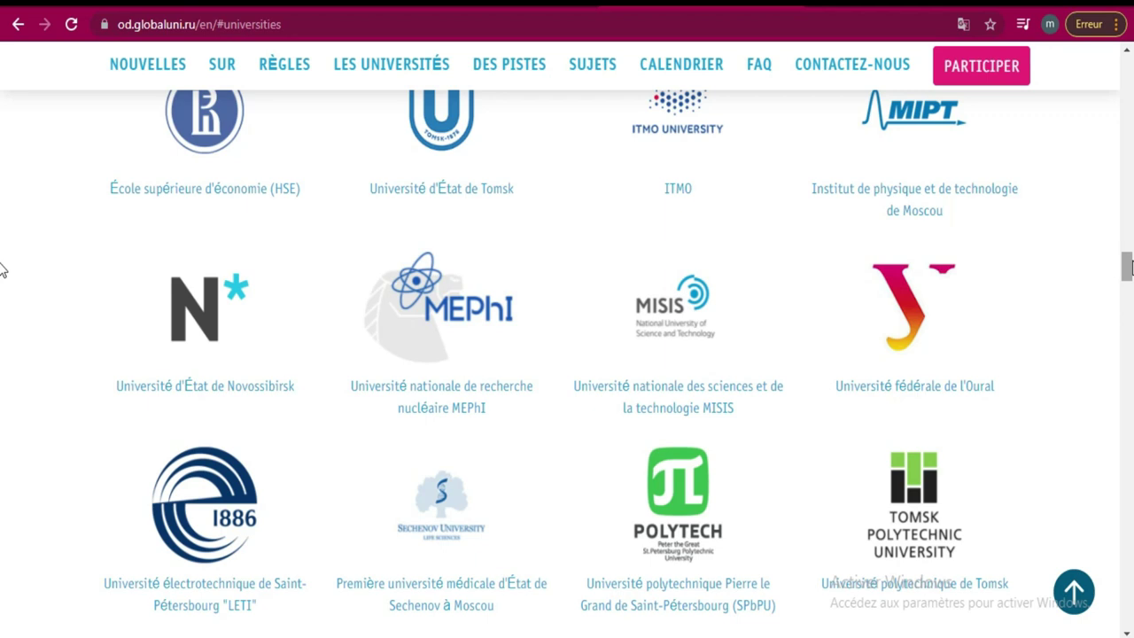
pyautogui.moveTo(1127, 266); pyautogui.dragTo(1127, 142)
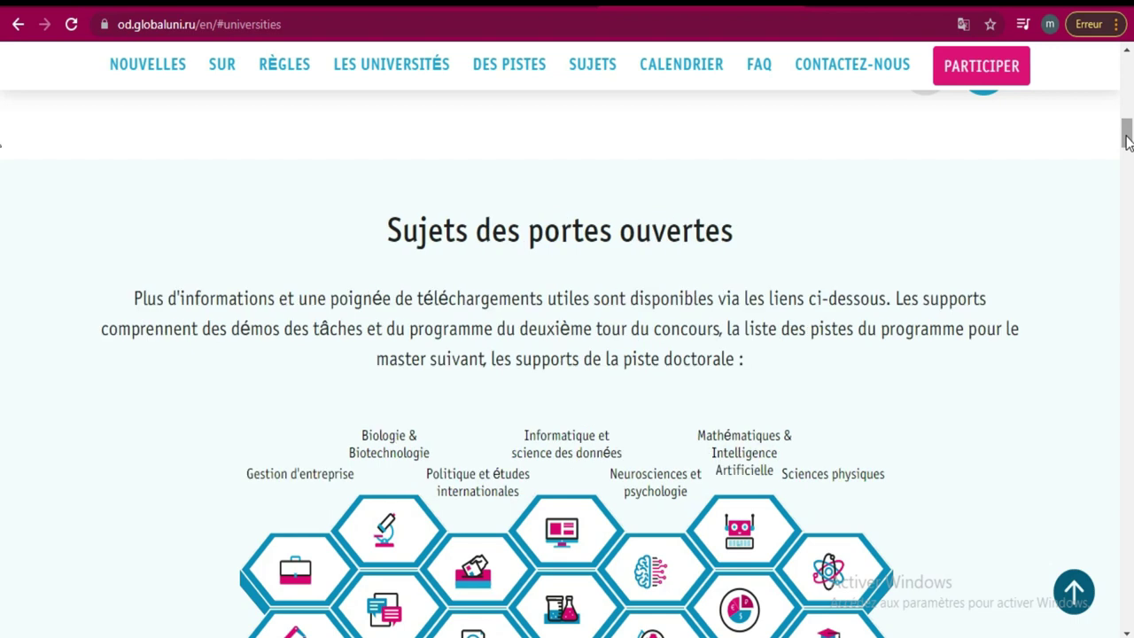